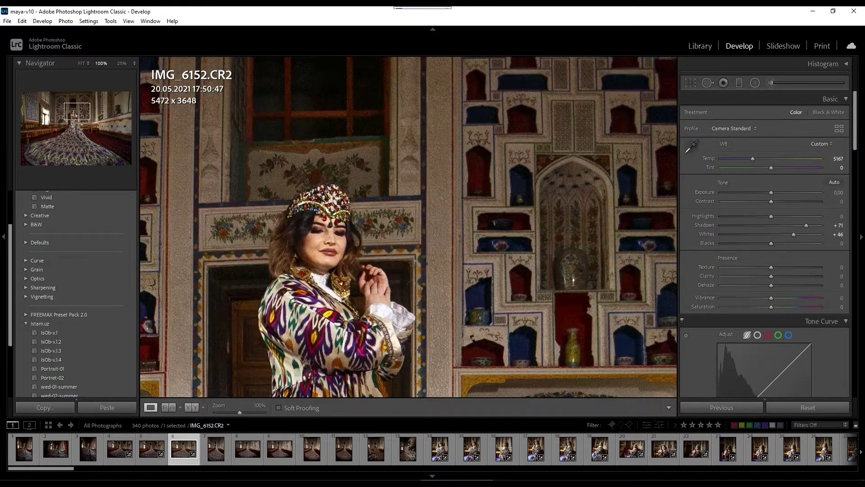
Cool the photo's white balance by setting the temperature to 4579
key(z)
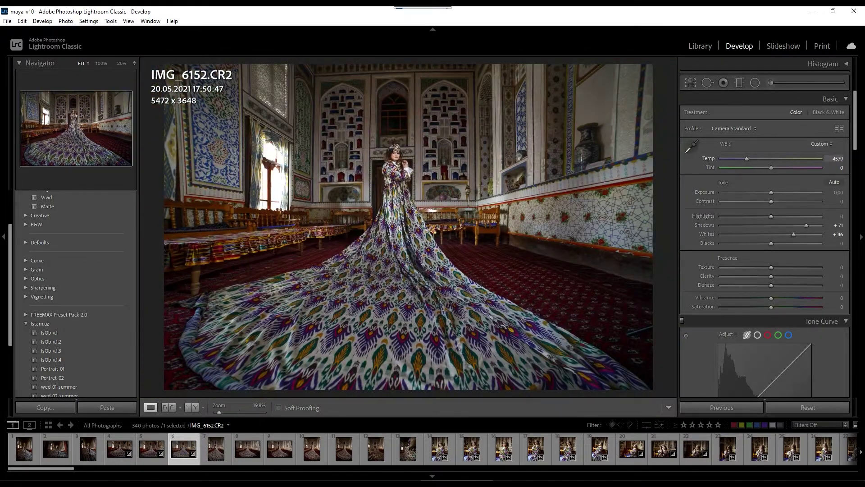
key(z)
key(z)
Set luminance noise reduction to 36 and its contrast to 13
scroll(766, 250, down, 10)
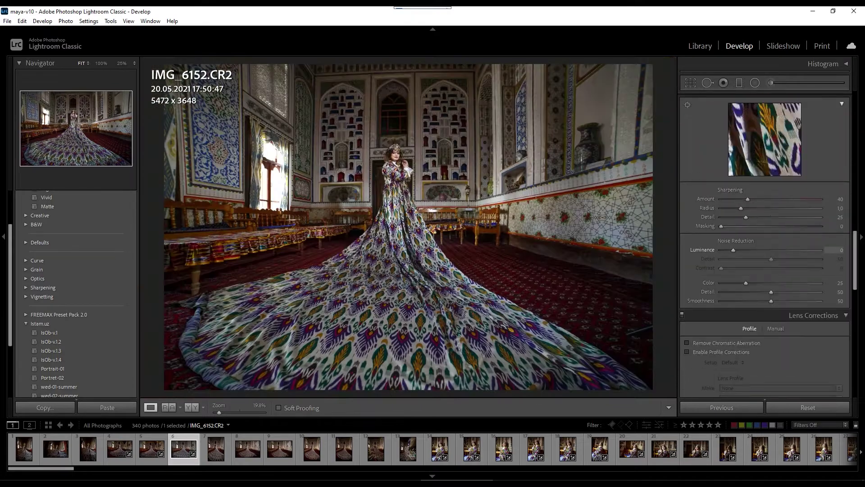
drag(702, 249, 734, 268)
key(z)
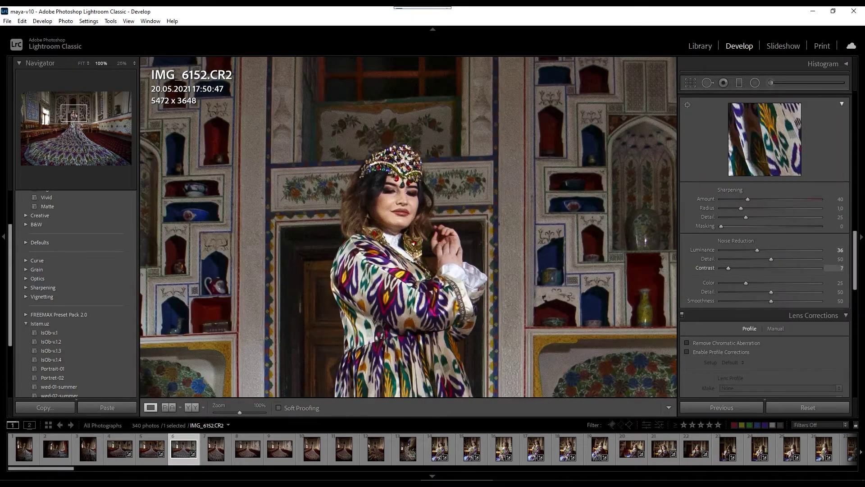
key(z)
Set the photo's exposure to +0,07, contrast to +15 and blacks to -3
scroll(766, 225, up, 10)
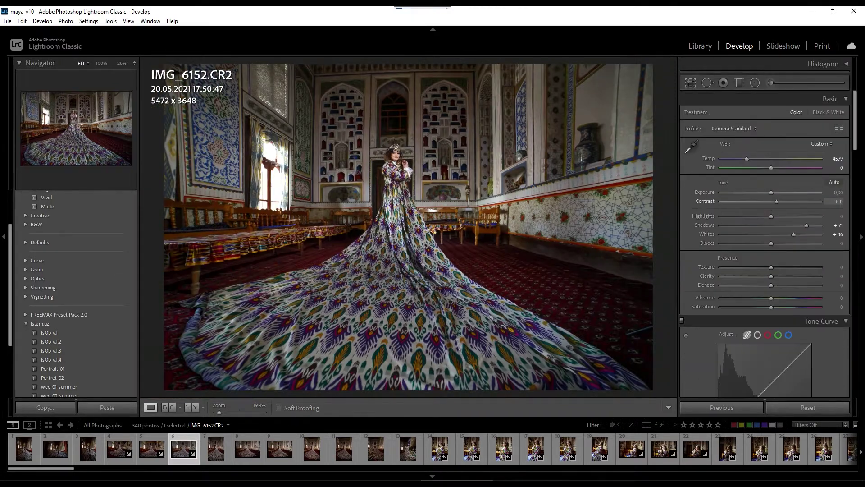
text(zz)
text(0,07)
key(Tab)
key(Tab)
key(Tab)
key(Tab)
key(Tab)
text(-3)
Set the photo's texture to +9, clarity to +17 and dehaze to +10
key(Tab)
text(9)
key(Tab)
text(17)
key(Tab)
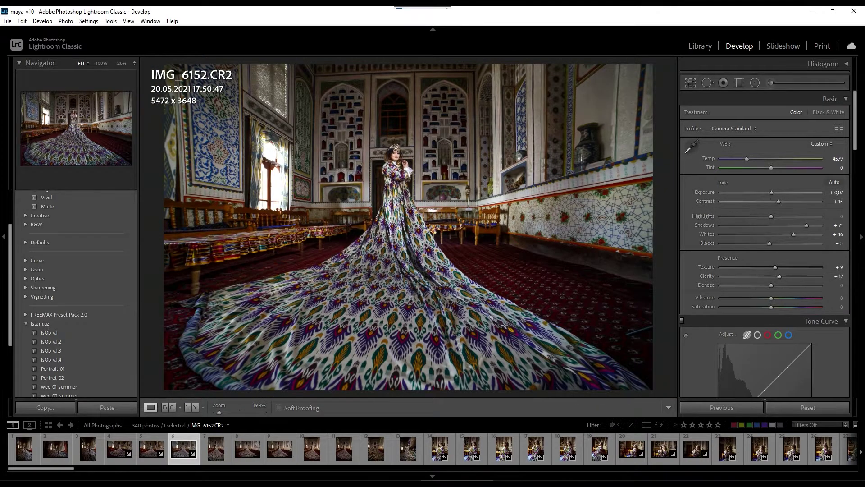
text(10)
Set highlights to -47, contrast to +12 and exposure to 0,00
key(shift+Tab)
key(shift+Tab)
key(shift+Tab)
key(shift+Tab)
key(shift+Tab)
key(shift+Tab)
text(-47)
key(shift+Tab)
text(12)
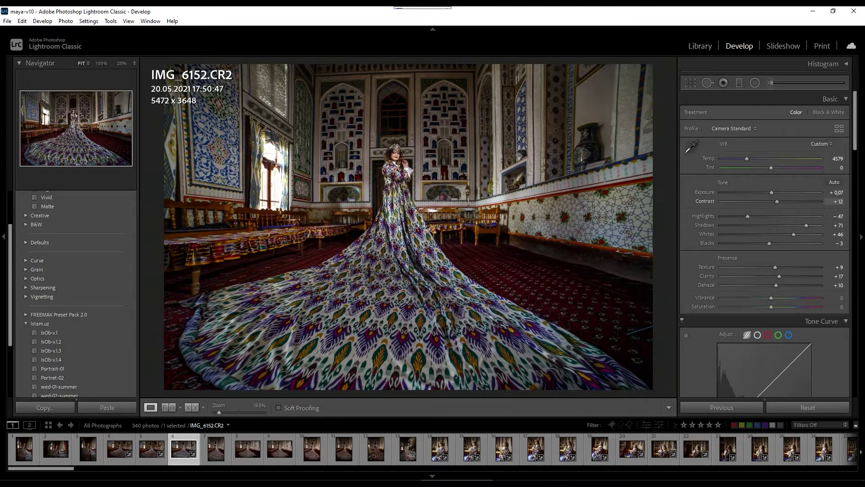
key(shift+Tab)
text(-0,07zz)
Set the photo's vibrance to +33 and saturation to -6
click(837, 298)
text(55)
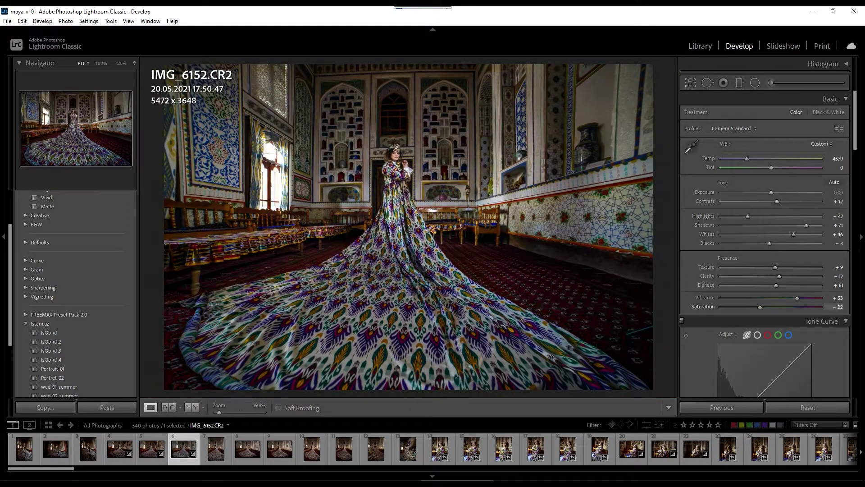
text(33)
key(Tab)
Set the tone curve's darks to -4 and shadows to -6
key(Tab)
key(Tab)
key(Tab)
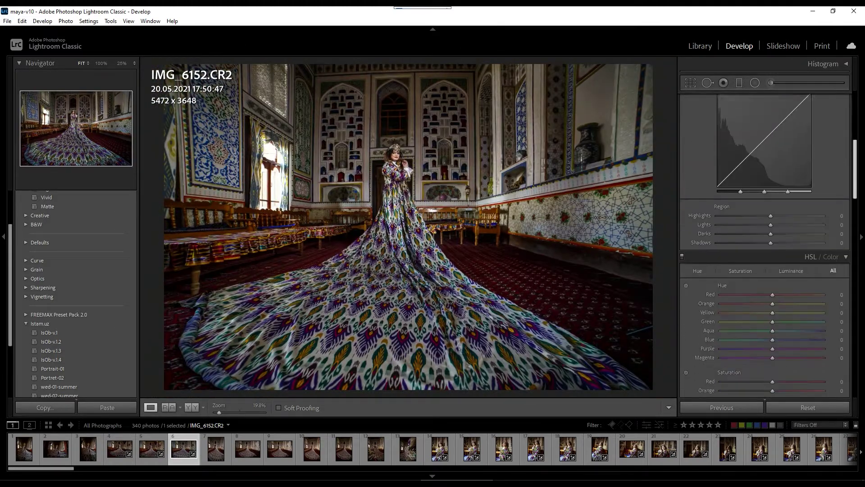
text(-4)
key(Tab)
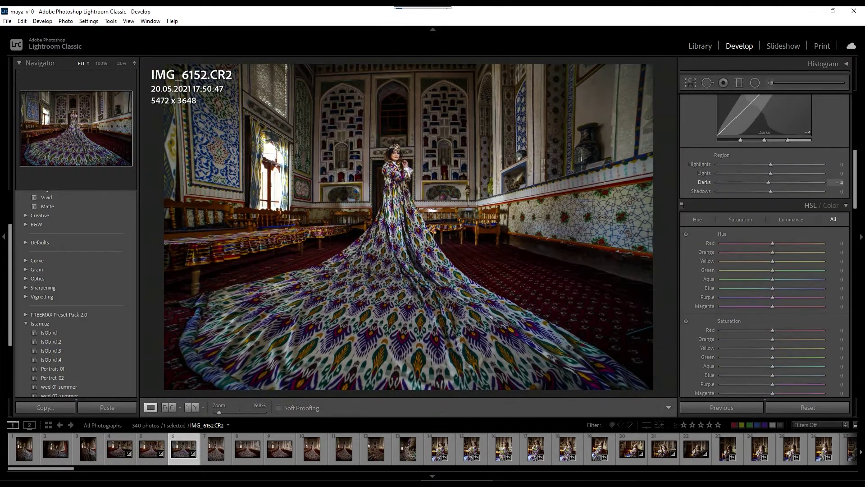
text(-29)
key(BackSpace)
key(BackSpace)
text(6)
Shift the hue of the oranges to -8 and of the yellows to +8
key(Tab)
key(Tab)
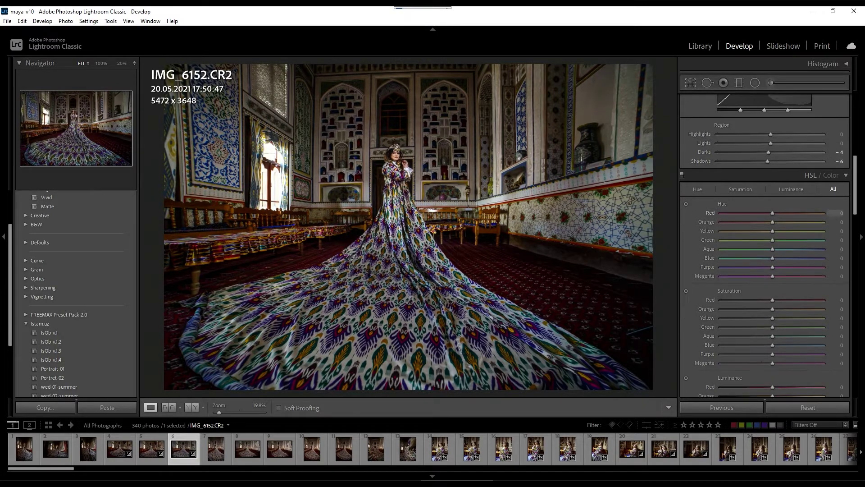
text(32)
key(Tab)
text(-11)
Set the saturation of the reds to +9 and of the oranges to +7
text(9)
key(Tab)
text(7)
Set the luminance of the oranges to +7 and of the yellows to +11
key(Tab)
key(Tab)
key(Tab)
key(Tab)
key(Tab)
key(Tab)
key(Tab)
key(Tab)
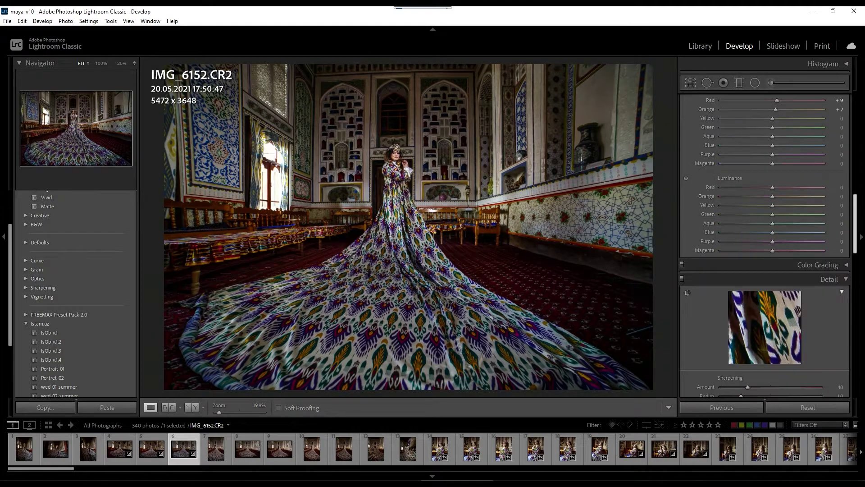
key(Tab)
text(11)
key(Return)
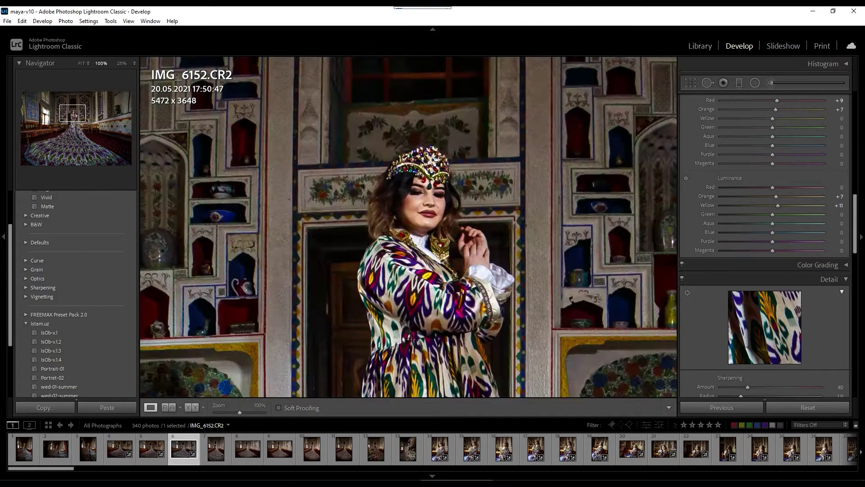
Compare the original and edited photo side by side, close up and whole, with the navigator and presets area hidden
key(y)
key(z)
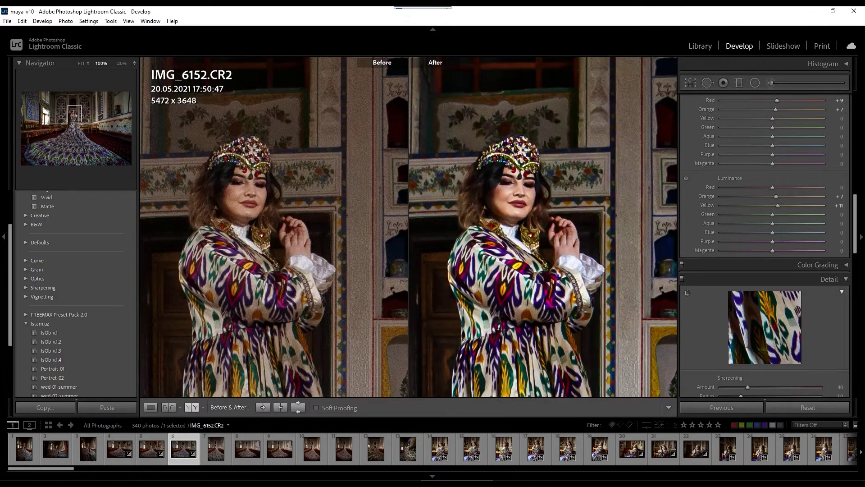
key(z)
key(F7)
key(z)
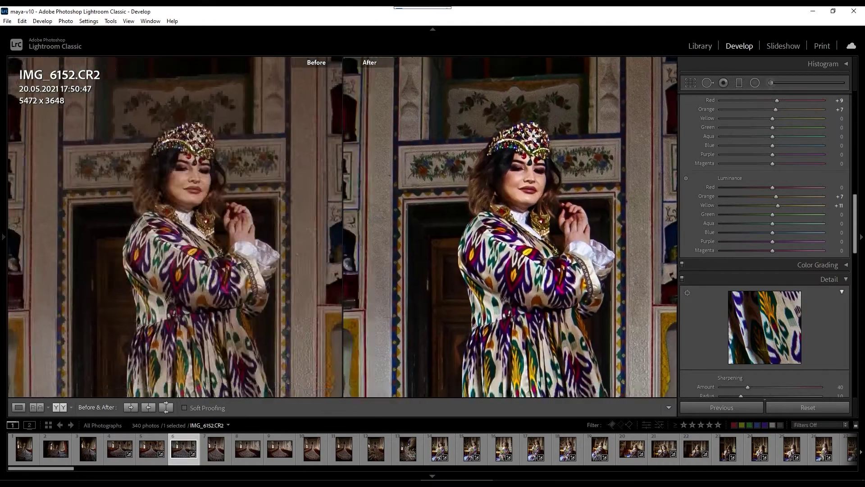
key(z)
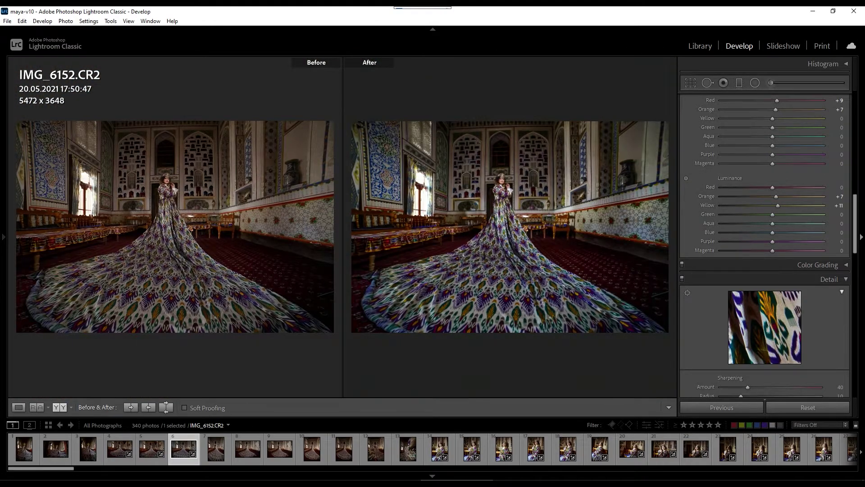
Collapse the Lens Corrections, Transform, Effects and Calibration sections and return to the tonal settings
scroll(765, 248, down, 10)
key(ctrl+6)
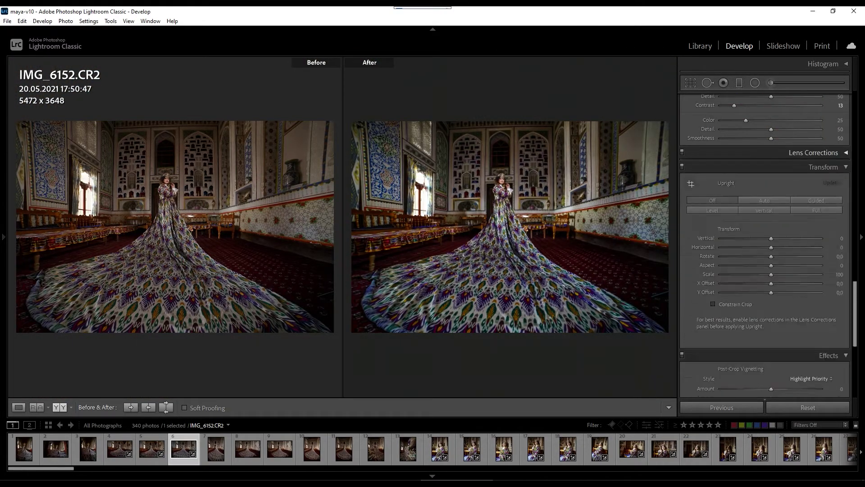
key(ctrl+7)
key(ctrl+8)
key(ctrl+9)
key(ctrl+2)
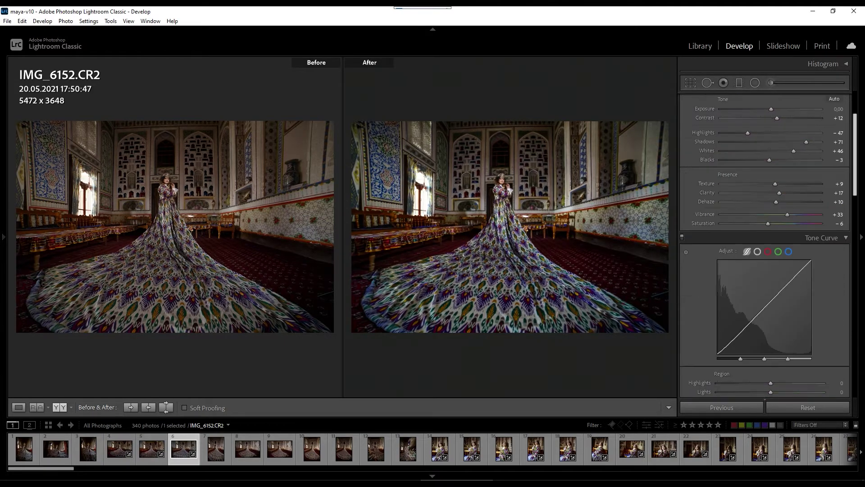
Leave the before/after comparison and set the white balance temperature to 4805
key(z)
key(y)
scroll(764, 248, up, 2)
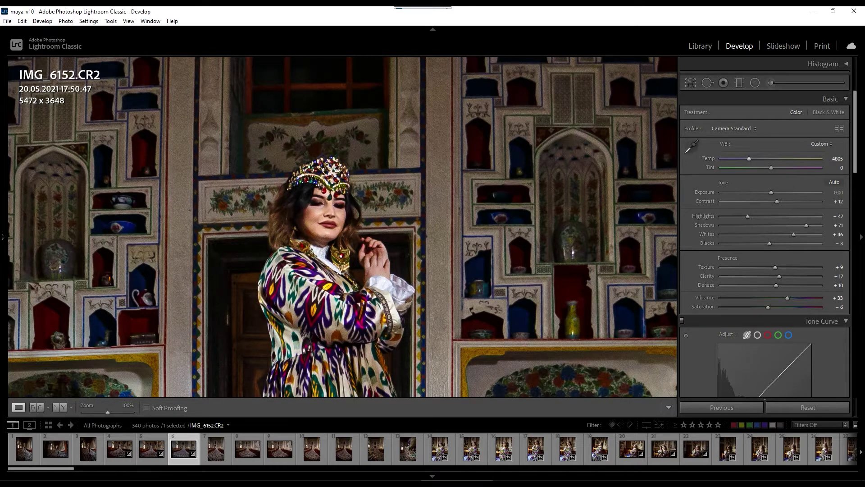
key(z)
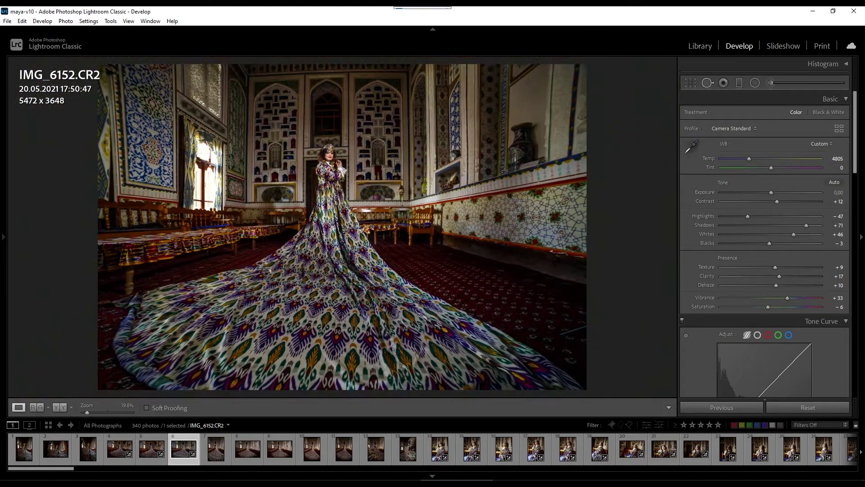
Draw a wide radial mask centred on the woman and give it shadows 45, texture 29, clarity 4 and dehaze 27
key(shift+m)
mouse_move(326, 185)
mouse_down()
mouse_move(563, 235)
mouse_move(577, 262)
mouse_move(535, 256)
mouse_up()
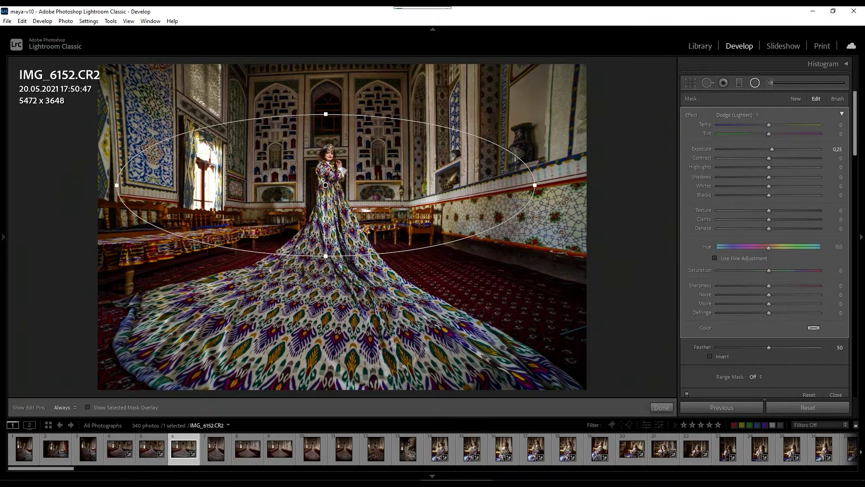
drag(769, 177, 792, 177)
drag(831, 210, 847, 228)
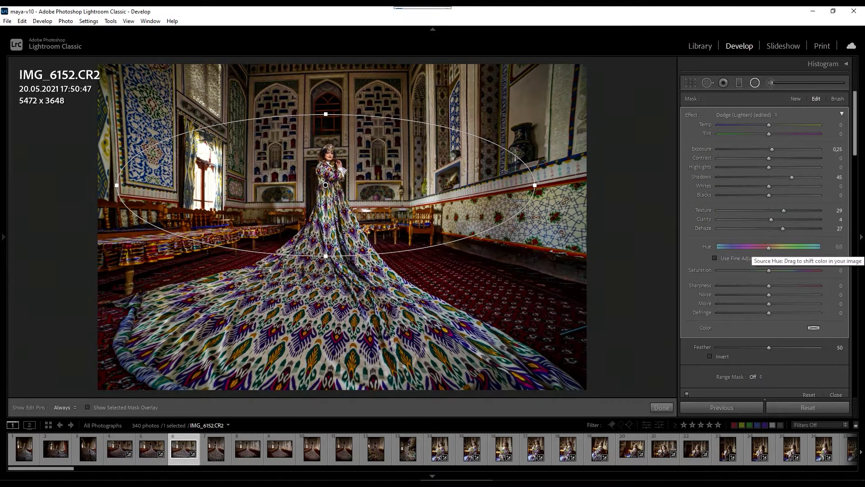
Fine-tune the radial mask's saturation, temperature, tint and clarity, and finish the mask
drag(833, 270, 847, 270)
mouse_move(832, 125)
mouse_down()
mouse_move(840, 125)
mouse_move(832, 133)
mouse_up()
drag(832, 219, 839, 219)
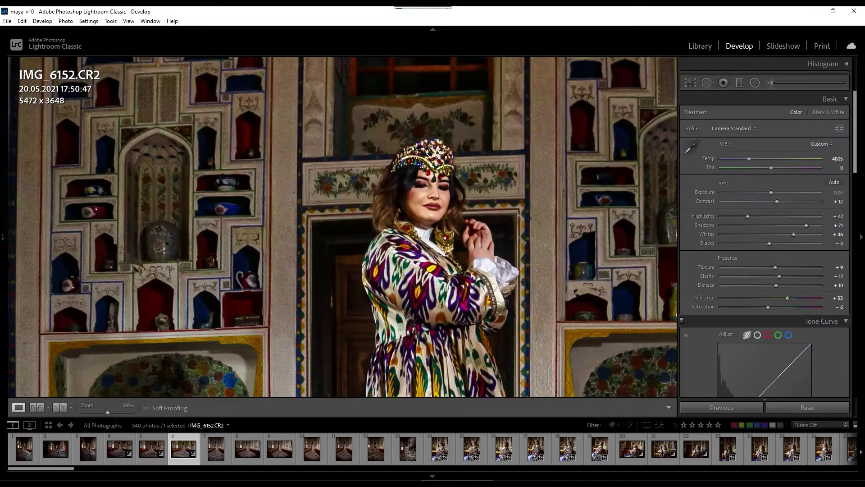
Compare the masked edit with the original photo side by side, zooming in on the woman
key(z)
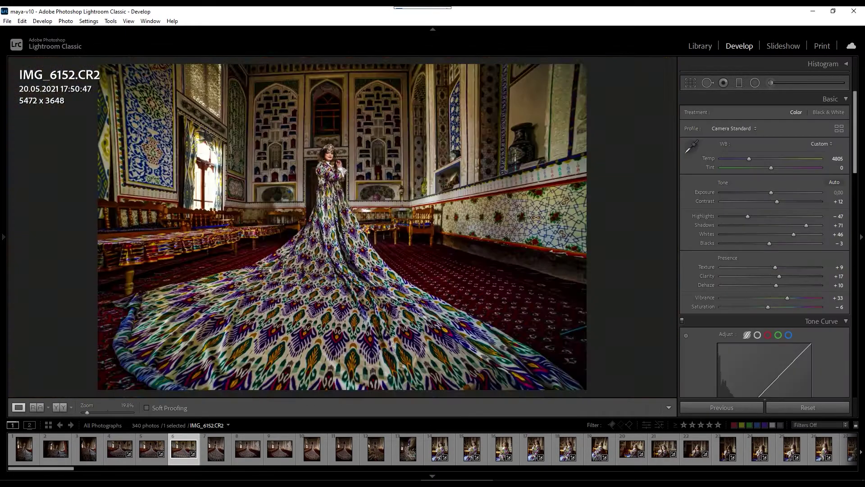
key(y)
key(z)
key(z)
key(z)
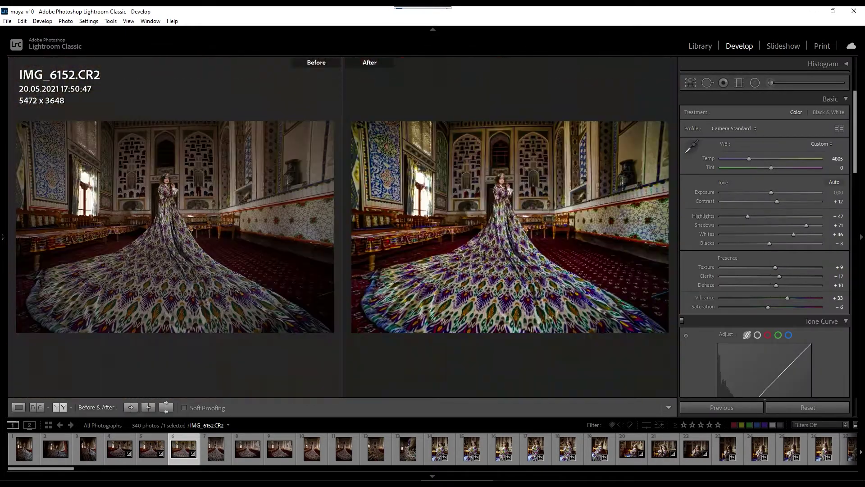
Add quarter, middle and three-quarter points to the point curve and slightly lift its black end
scroll(765, 243, down, 5)
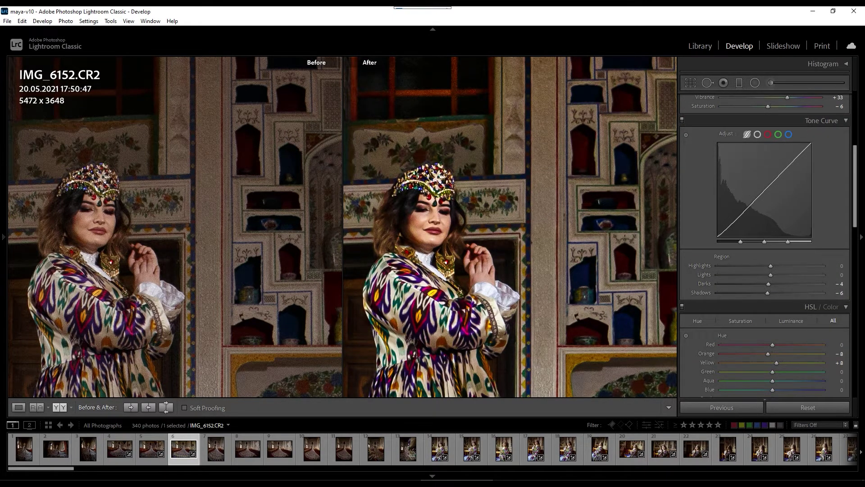
click(757, 134)
click(740, 213)
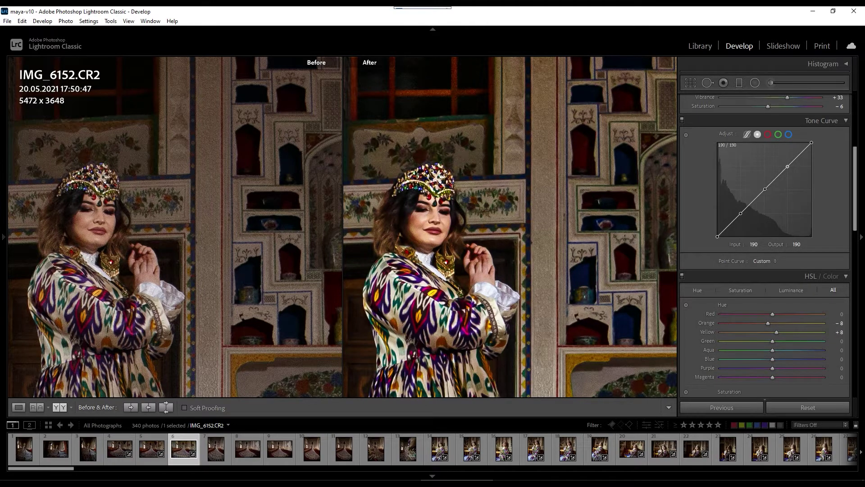
drag(717, 236, 719, 232)
Leave the side-by-side comparison and move the point curve's middle point to input 134, output 126
key(y)
key(z)
drag(765, 189, 767, 189)
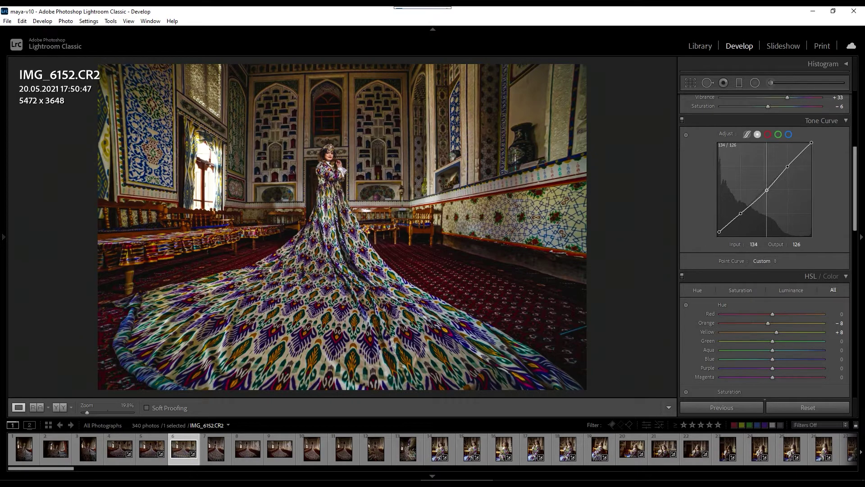
key(z)
key(z)
Set the photo's contrast to +9 and tint to -1, and check the result against the original
scroll(766, 203, down, 10)
scroll(766, 203, up, 15)
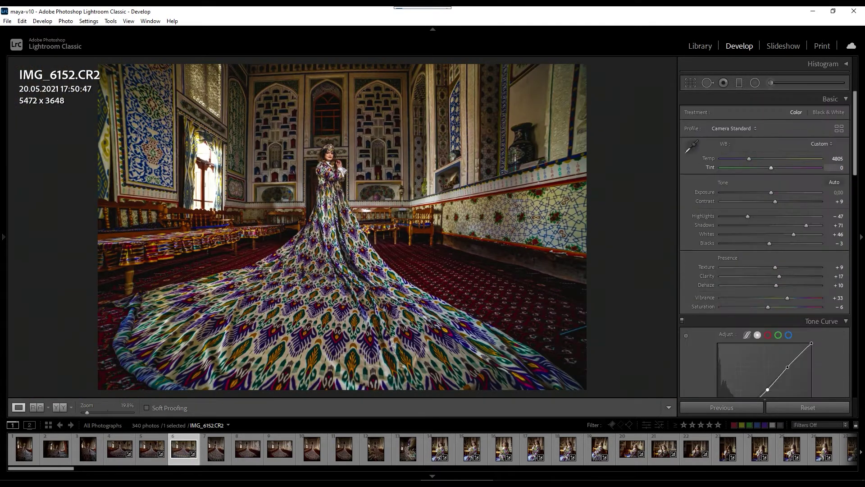
key(z)
key(z)
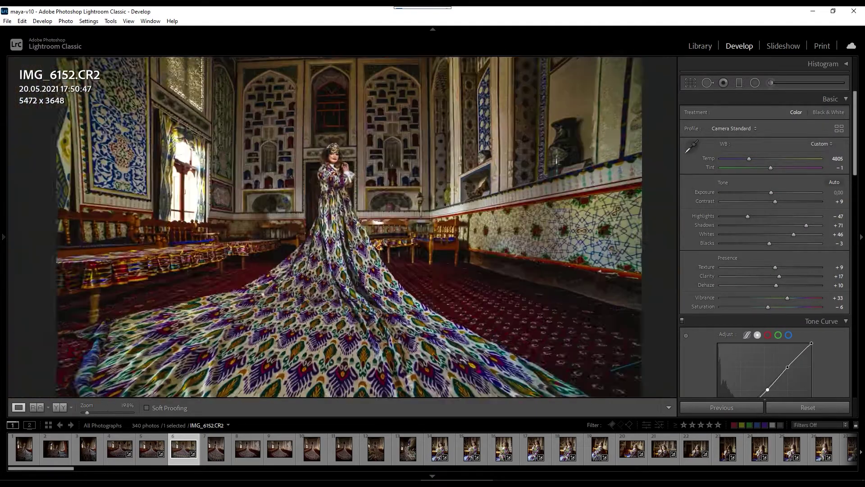
key(y)
key(y)
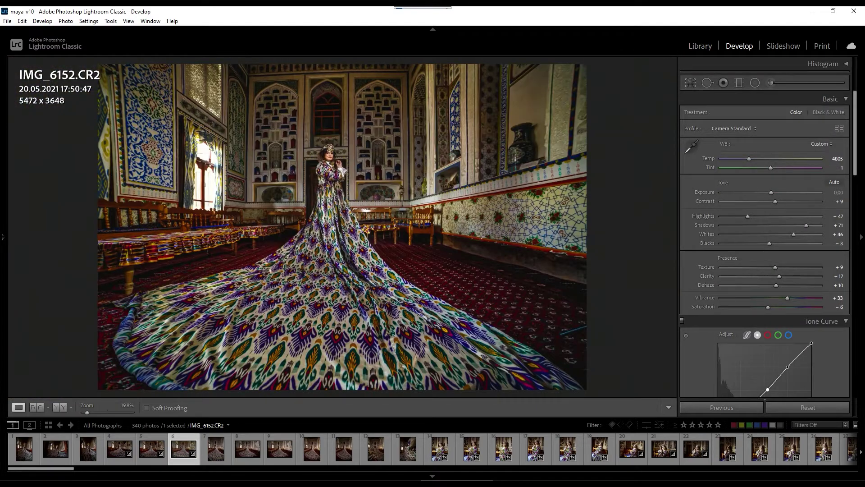
Send the edited photo from Lightroom to Photoshop for further editing
right_click(181, 165)
mouse_move(244, 230)
click(361, 230)
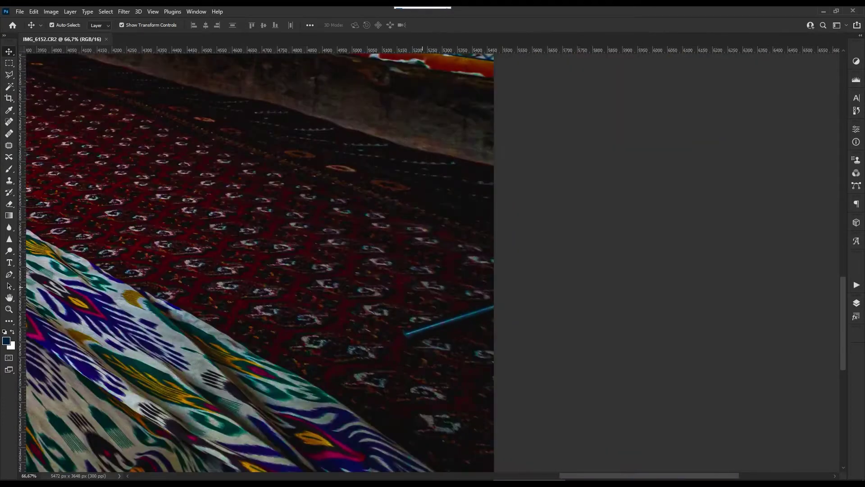
Cover the blue stick on the carpet at the photo's edge with cloned carpet pattern using the Clone Stamp tool
key(s)
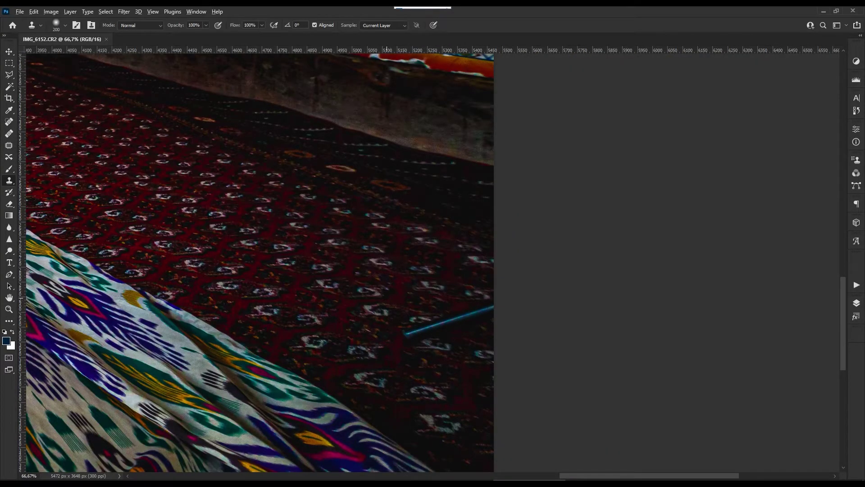
drag(386, 338, 427, 325)
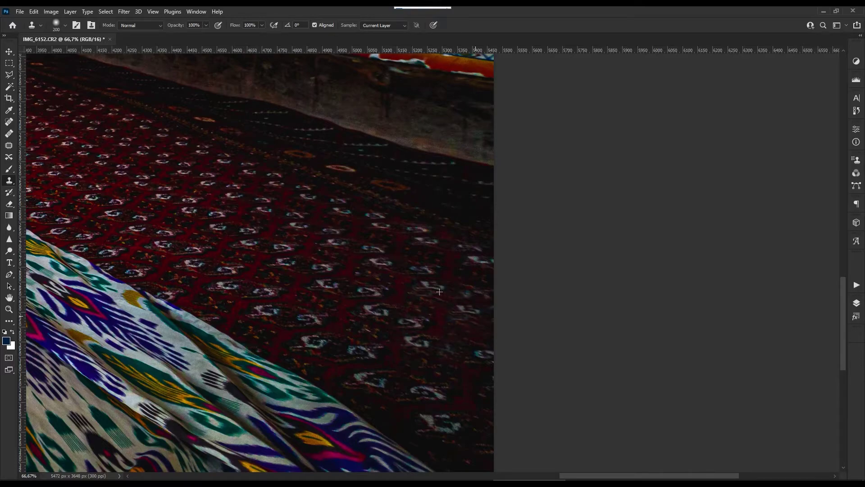
key(v)
key(ctrl+0)
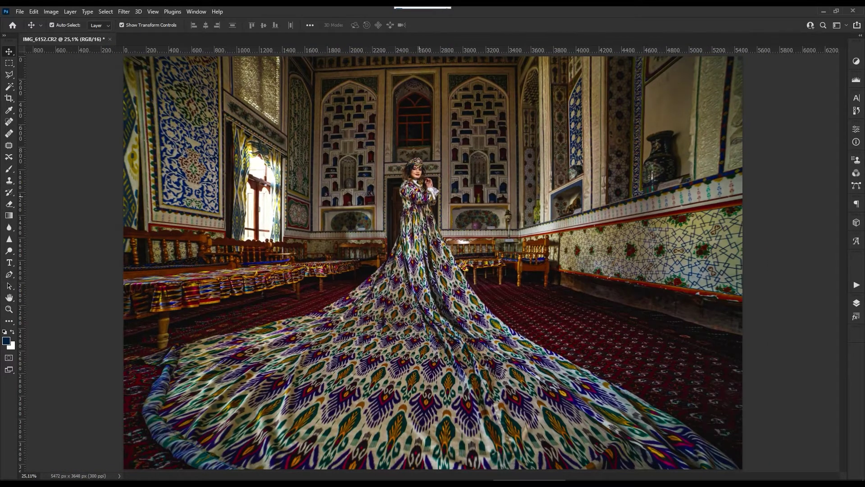
Adjust the photo's levels to input values 6, 1.03 and 247
key(ctrl+minus)
key(ctrl+plus)
key(ctrl+alt+l)
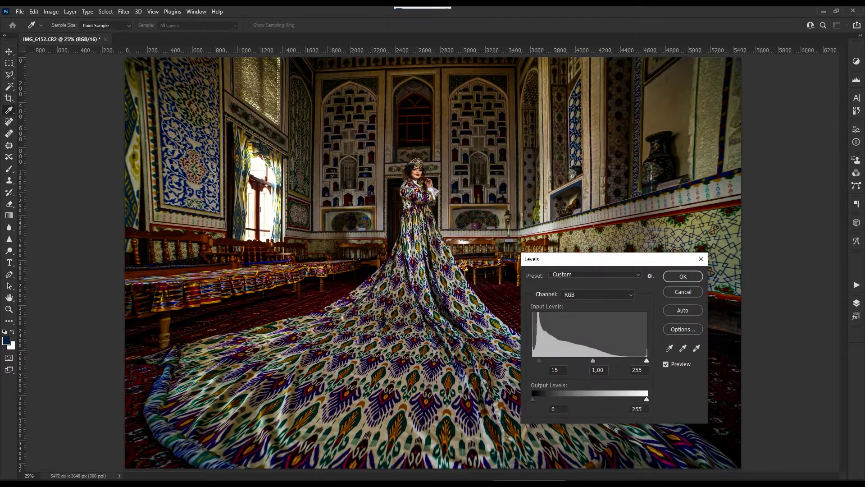
key(Tab)
key(Up)
key(Up)
key(Up)
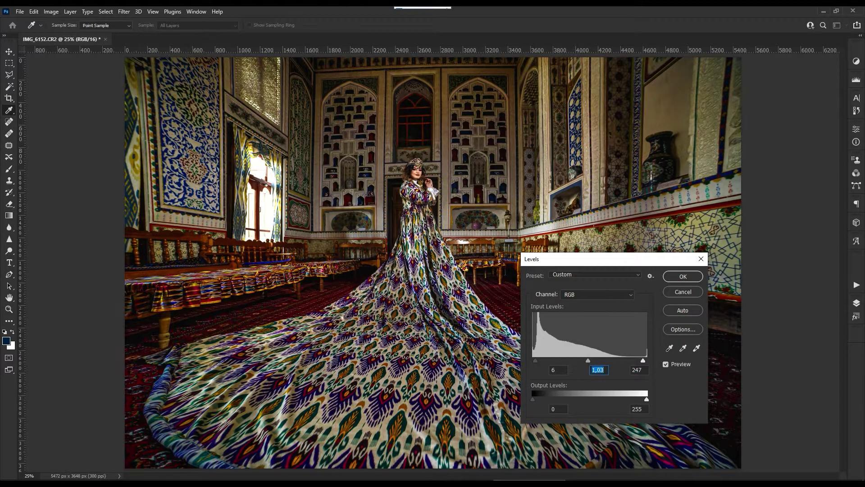
key(Return)
key(c)
key(ctrl+minus)
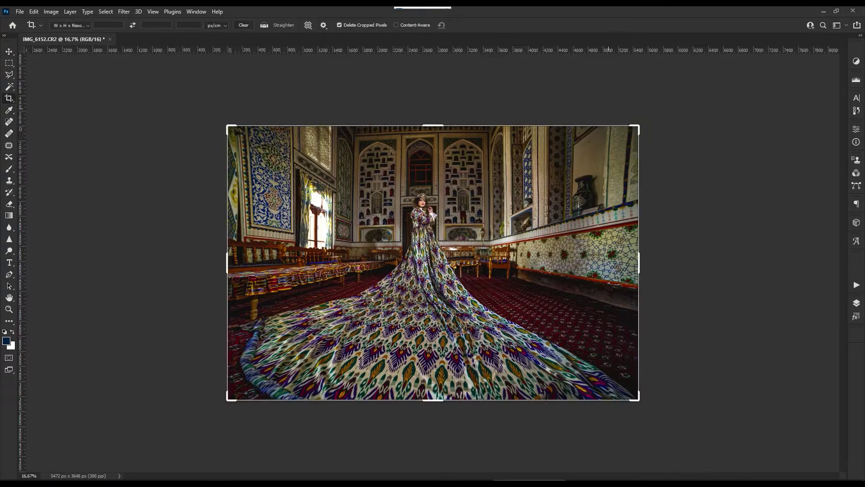
drag(657, 111, 658, 113)
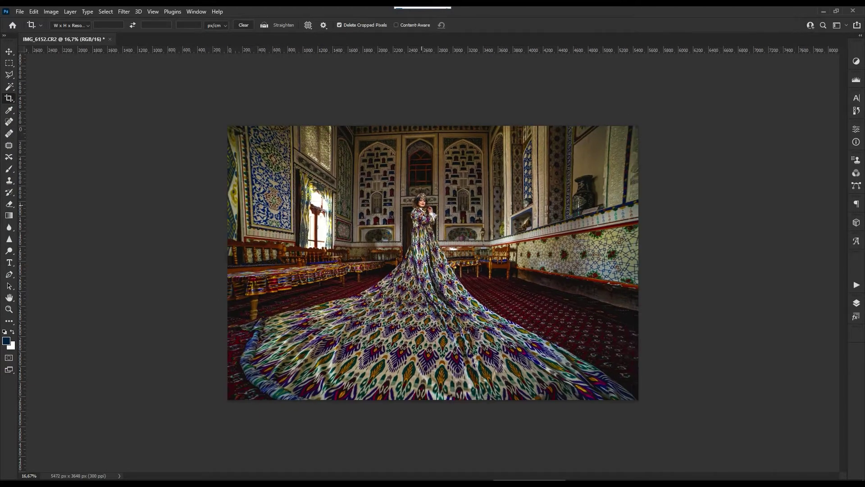
key(Return)
Select the lower part of the photo containing the dress train and carpet, and copy it to a new layer
key(m)
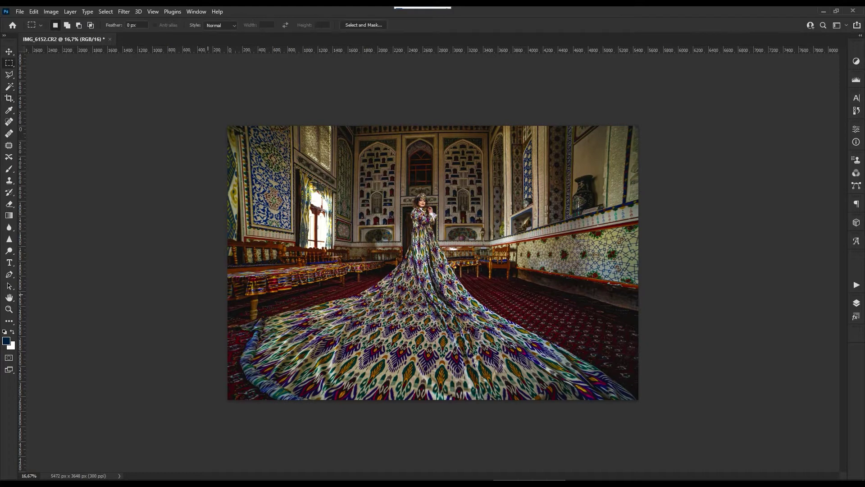
drag(238, 279, 638, 399)
key(ctrl+j)
Warp the copied layer's left side outward and down so the dress train stretches past the photo's left edge
key(ctrl+t)
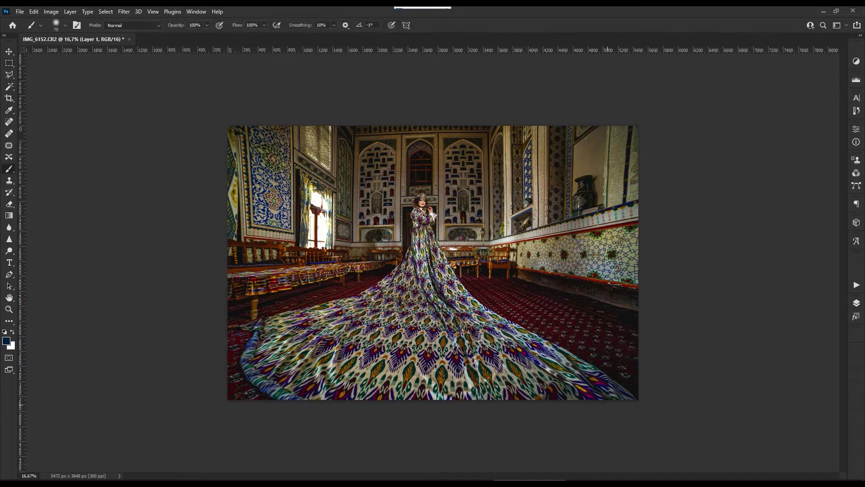
click(403, 25)
drag(238, 399, 217, 413)
drag(216, 373, 204, 370)
drag(238, 318, 170, 324)
drag(216, 414, 207, 417)
Warp the copied layer's right side outward, fine-tune the middle of the dress train, and apply the warp
drag(638, 400, 650, 399)
drag(639, 359, 649, 345)
drag(650, 399, 704, 398)
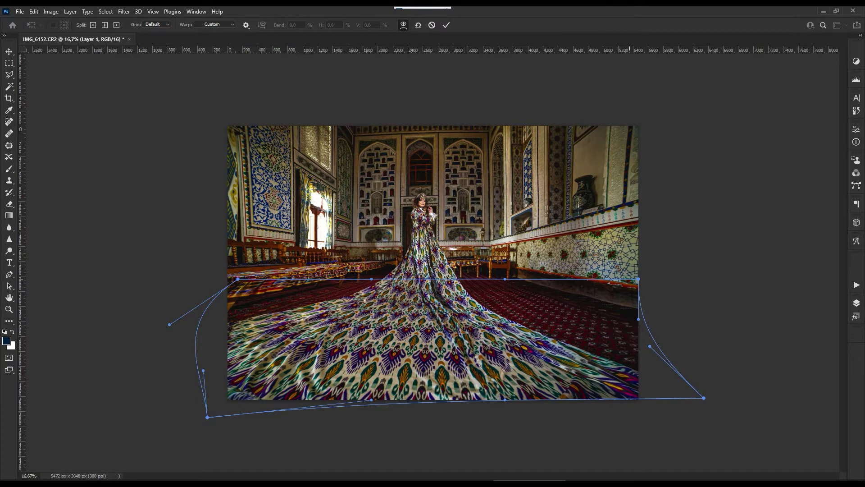
drag(630, 279, 520, 342)
drag(505, 399, 514, 402)
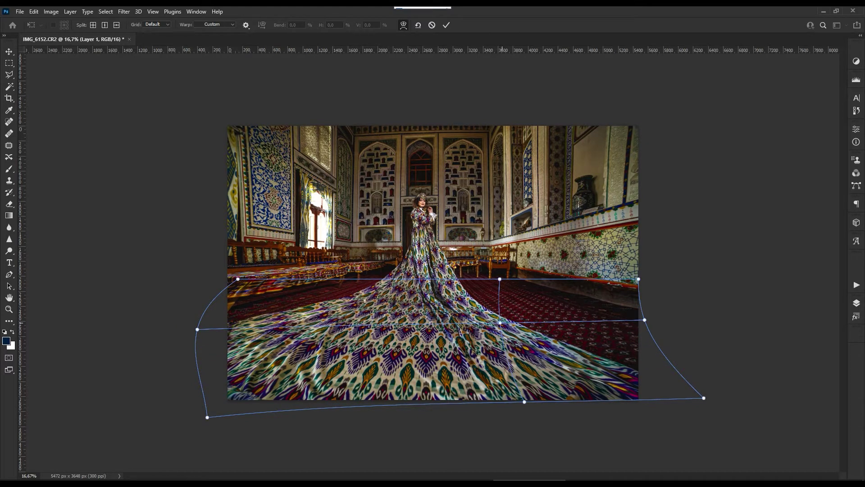
drag(501, 322, 504, 321)
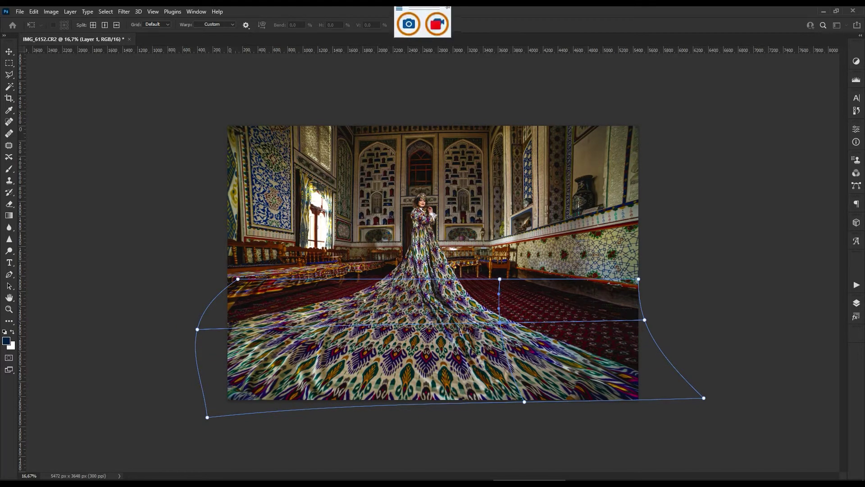
key(Return)
Add a layer mask to the warped layer and paint black over the distorted table and benches to restore the originals
click(856, 303)
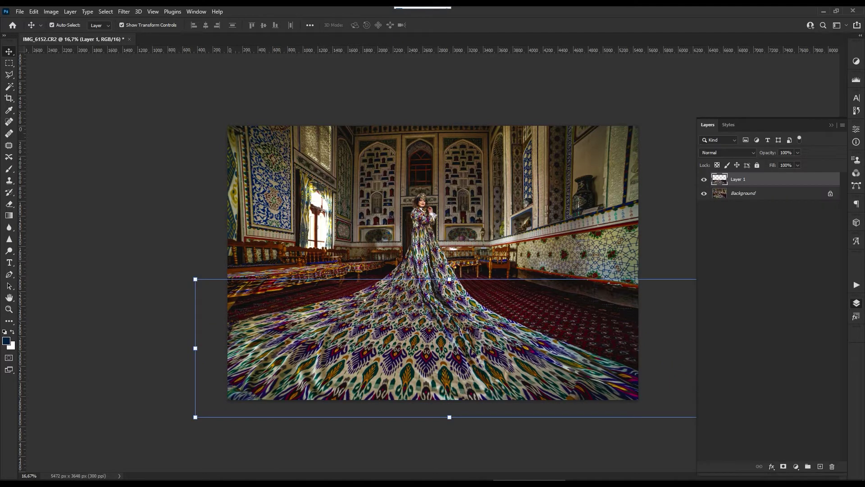
click(783, 466)
key(b)
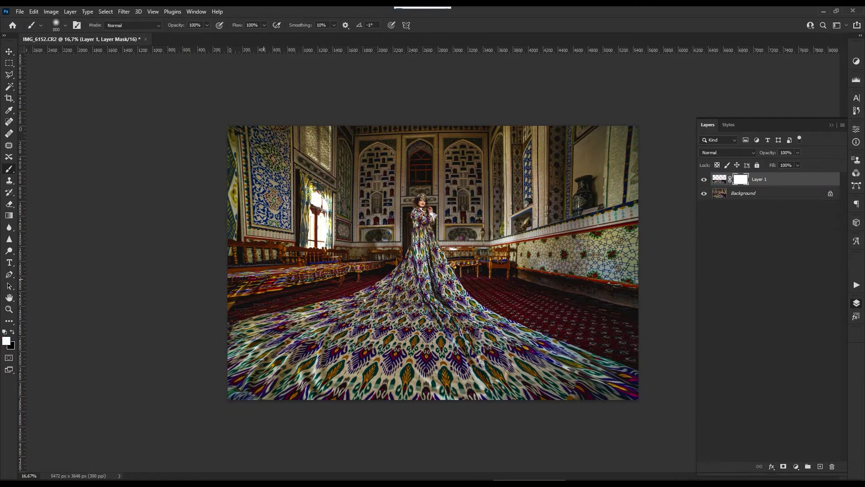
key(x)
click(257, 294)
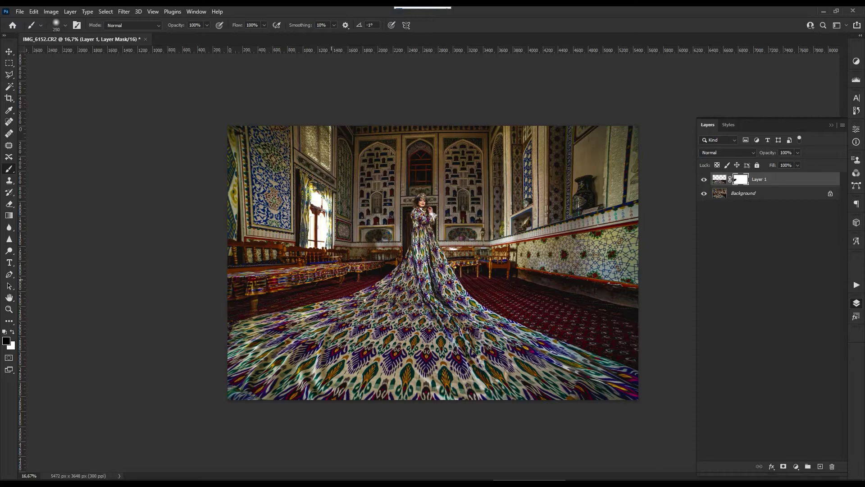
scroll(256, 293, up, 5)
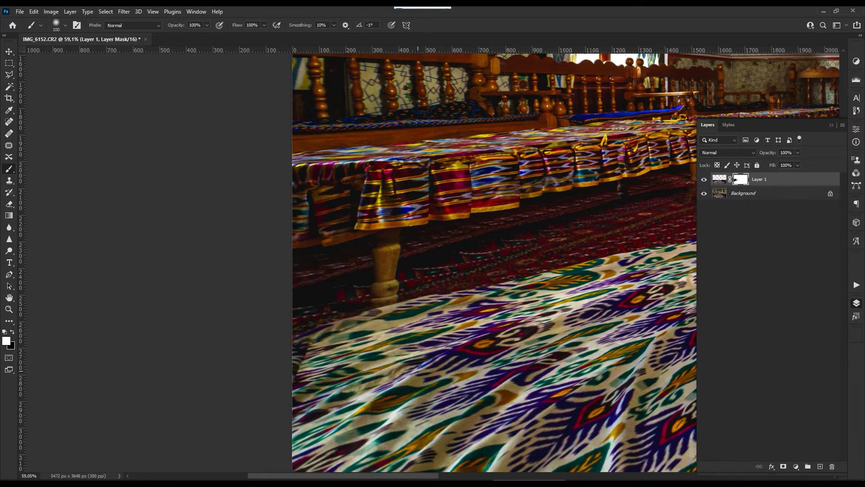
scroll(450, 261, down, 5)
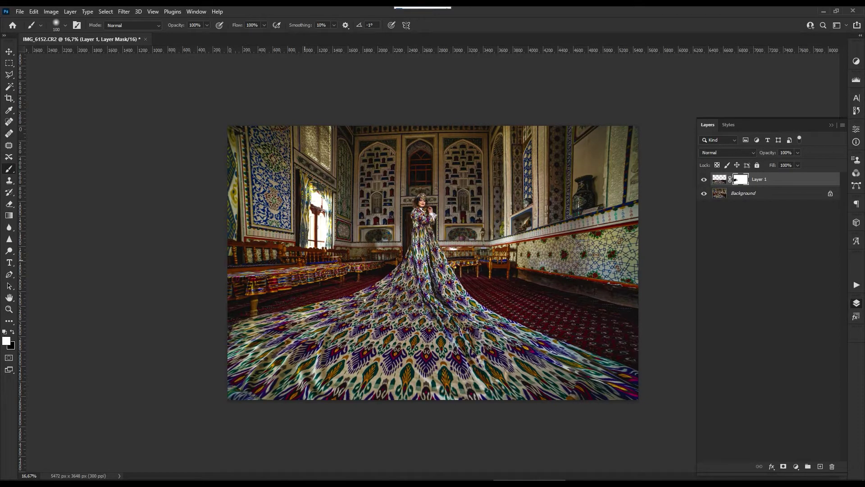
Hide the background layer and mask out the leftover patches above the train's left side with a 500 px brush
click(704, 193)
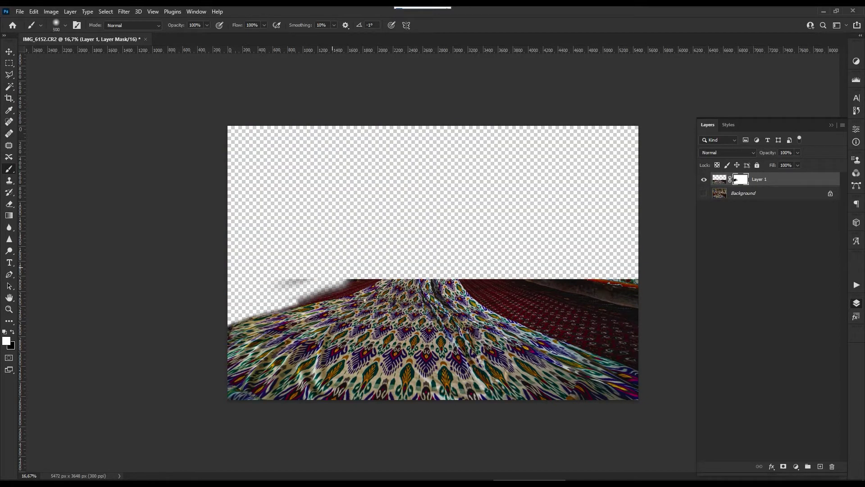
right_click(342, 265)
text(500)
key(Return)
mouse_move(283, 281)
mouse_down()
mouse_move(369, 283)
mouse_move(311, 292)
mouse_up()
Mask out the warped wall and carpet above the train's right side, and show the background layer again
key(x)
key(bracketleft)
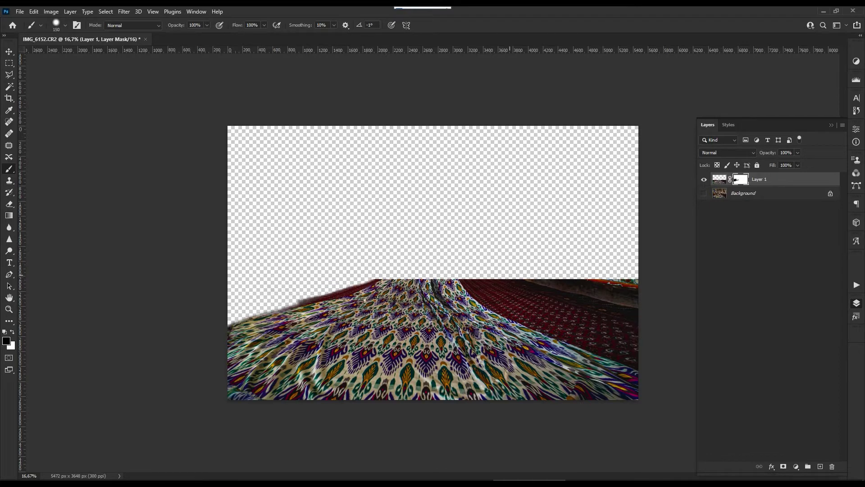
mouse_move(486, 283)
mouse_down()
mouse_move(626, 315)
mouse_move(497, 298)
mouse_up()
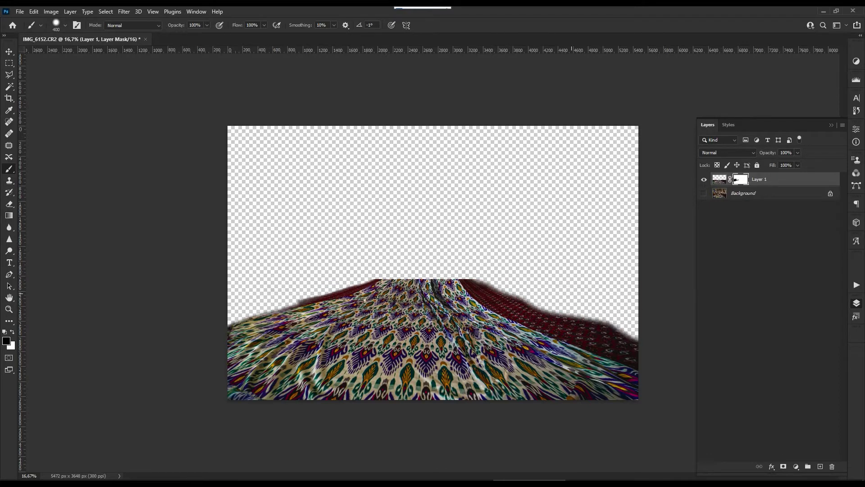
drag(572, 316, 633, 342)
click(704, 193)
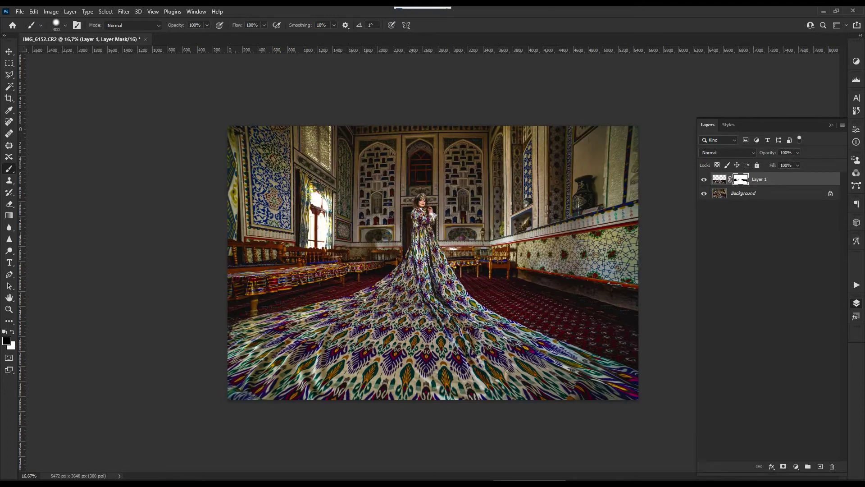
Merge the masked train layer into the background and check the whole photo
key(ctrl+minus)
key(v)
key(ctrl+plus)
key(ctrl+e)
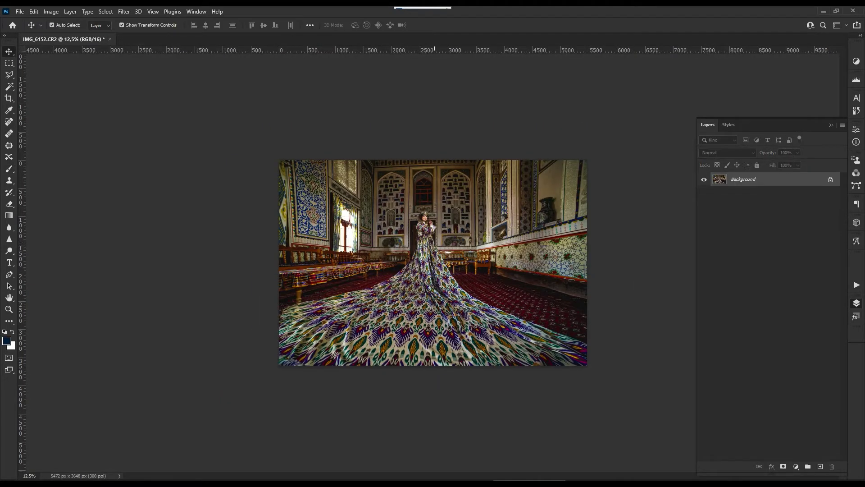
key(ctrl+0)
key(ctrl+minus)
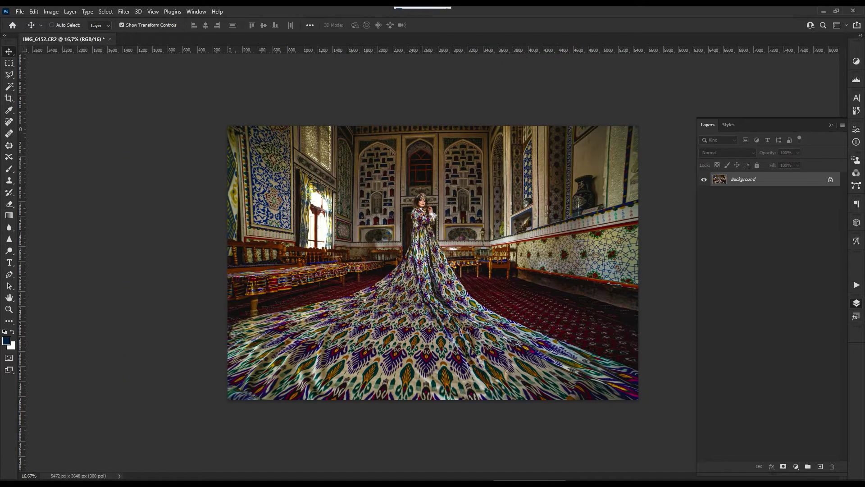
Open the photo in the Liquify filter, reduce the brush size to 175, and zoom in on the woman's upper body
key(ctrl+shift+x)
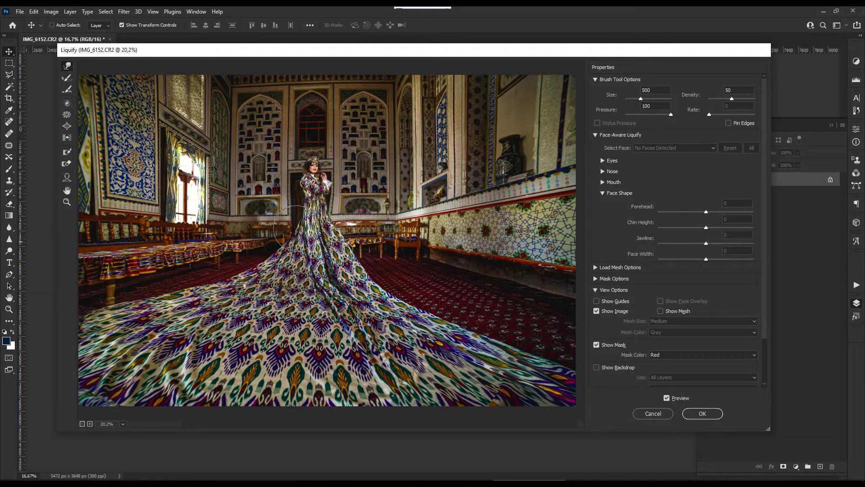
key(bracketleft)
key(bracketleft)
key(bracketleft)
key(bracketleft)
key(ctrl+plus)
key(ctrl+plus)
key(ctrl+plus)
key(ctrl+plus)
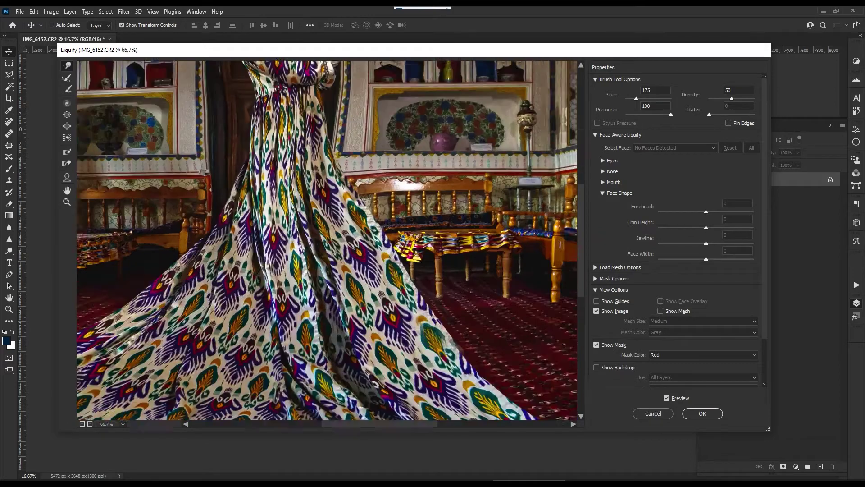
scroll(281, 198, up, 5)
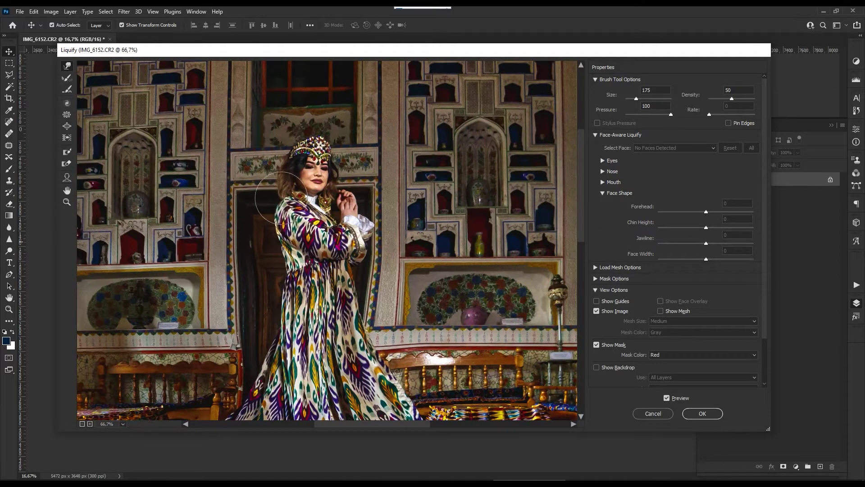
Reshape the woman's figure and dress in Liquify with brush sizes 90 and 175, and apply the filter
key(bracketleft)
key(bracketleft)
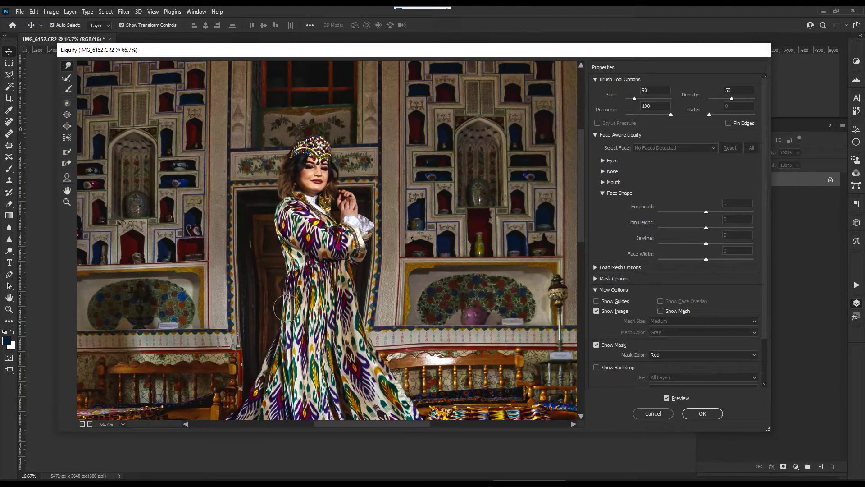
key(bracketright)
key(bracketright)
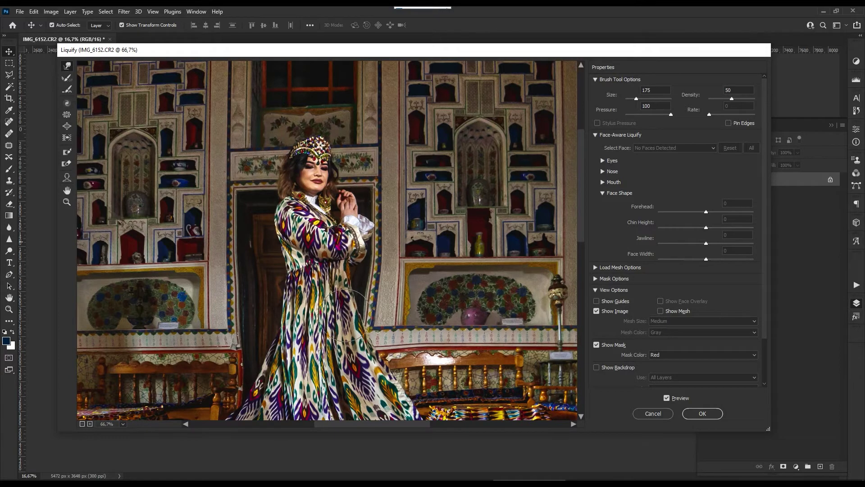
key(ctrl+minus)
key(ctrl+minus)
key(ctrl+minus)
key(ctrl+minus)
key(ctrl+minus)
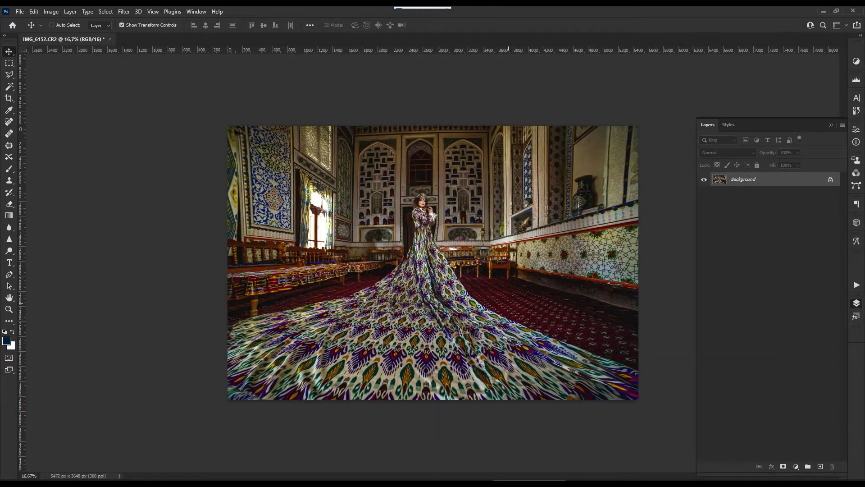
Duplicate the photo to a new layer, add a layer mask, and paint black over the distorted wall edge left of the dress
key(ctrl+j)
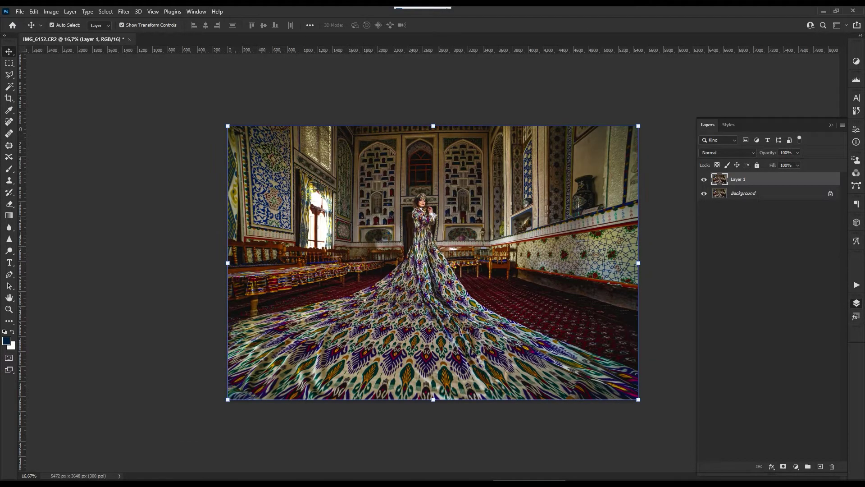
scroll(426, 243, up, 4)
key(b)
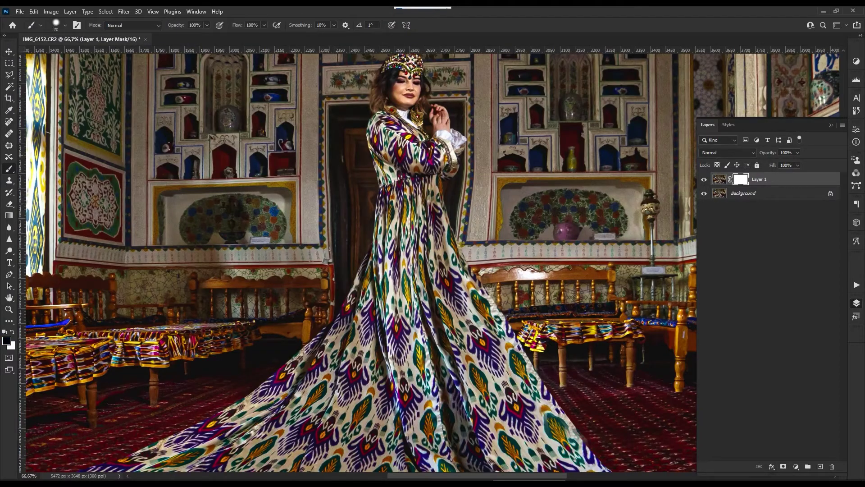
key(bracketright)
key(bracketright)
key(bracketright)
drag(339, 266, 325, 320)
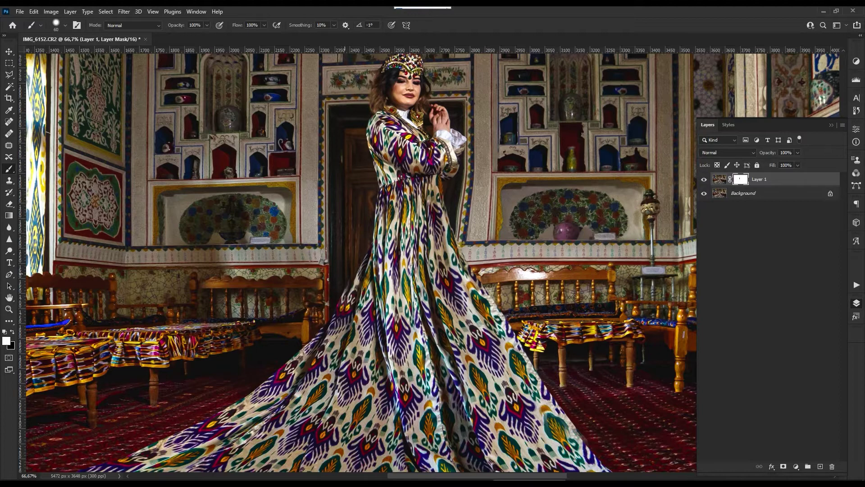
Refine the layer mask along the left edge of the dress beside the doorway
scroll(346, 289, up, 3)
drag(347, 290, 328, 356)
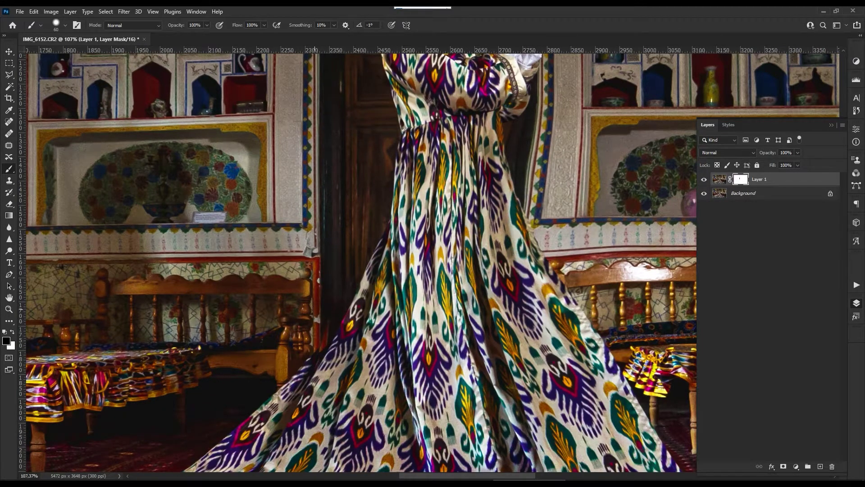
scroll(450, 189, down, 1)
Paint on the layer mask along the door frame right of the dress to straighten the bent frame
mouse_move(451, 189)
mouse_down()
mouse_move(414, 235)
mouse_move(324, 293)
mouse_up()
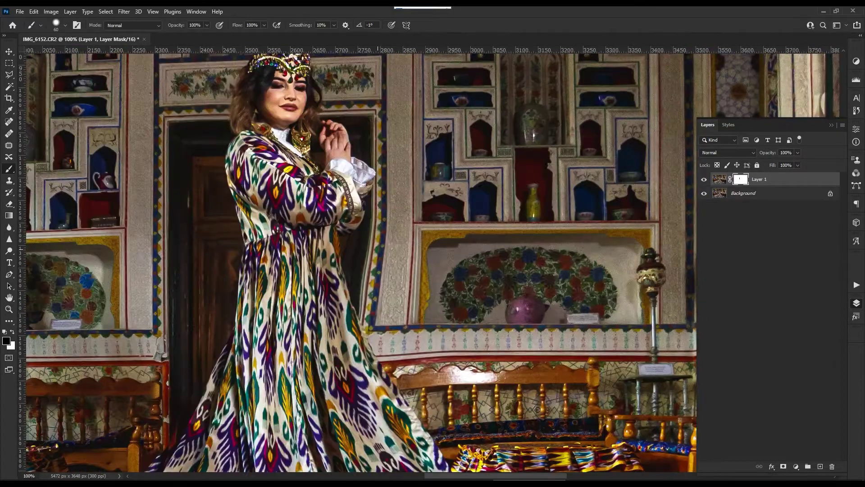
drag(376, 225, 374, 356)
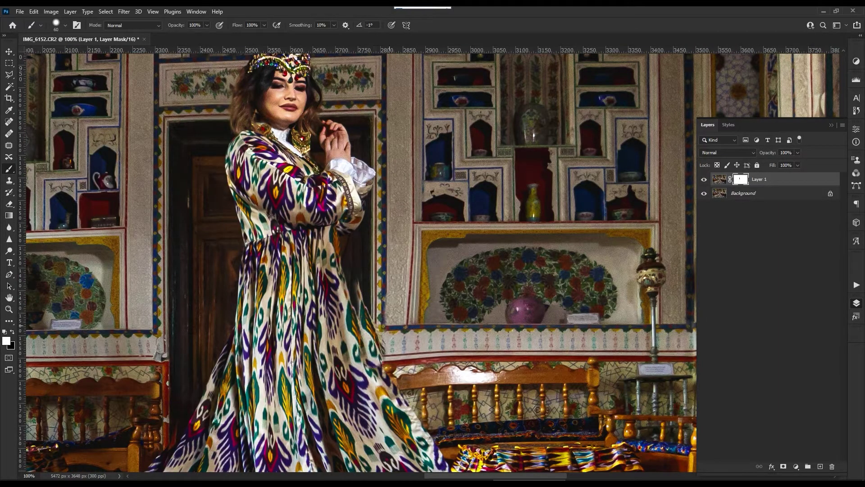
drag(381, 313, 381, 334)
Paint on the layer mask with a small brush to remove the doubled door frame fragments between the dress and the frame
scroll(366, 283, up, 3)
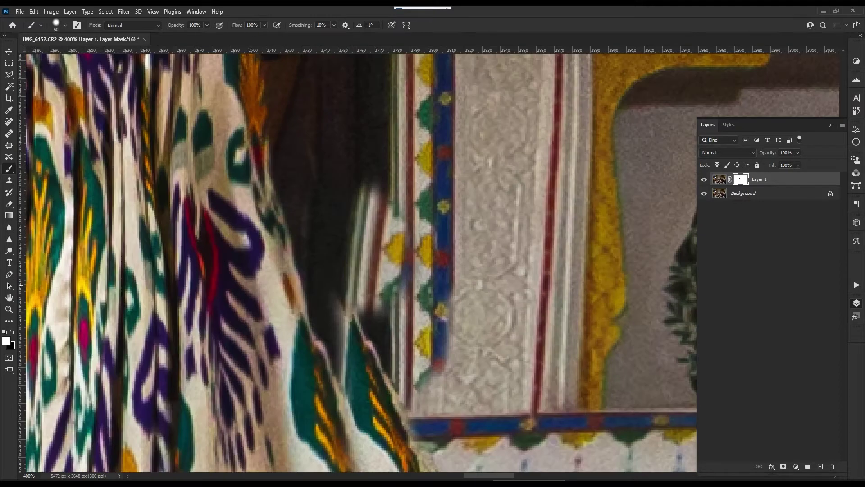
key(bracketleft)
key(bracketleft)
key(bracketleft)
key(bracketleft)
key(bracketleft)
key(bracketleft)
key(x)
drag(352, 172, 360, 261)
key(x)
drag(315, 144, 328, 261)
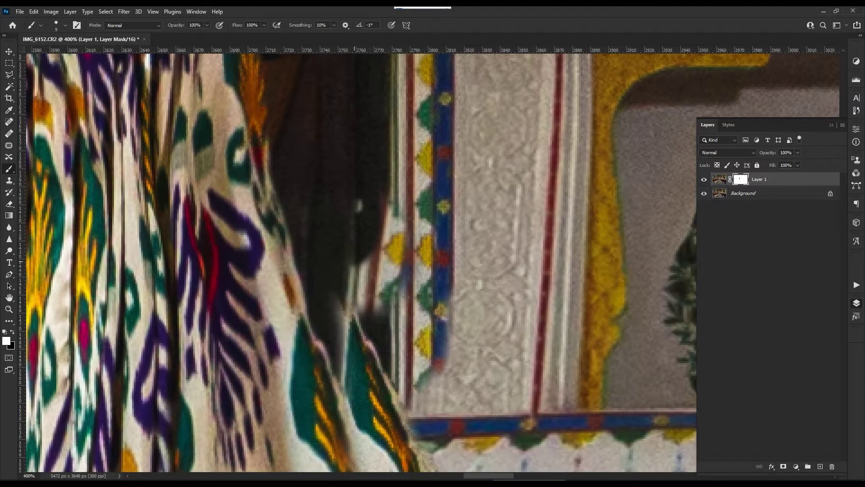
drag(358, 206, 356, 311)
key(x)
drag(358, 189, 344, 274)
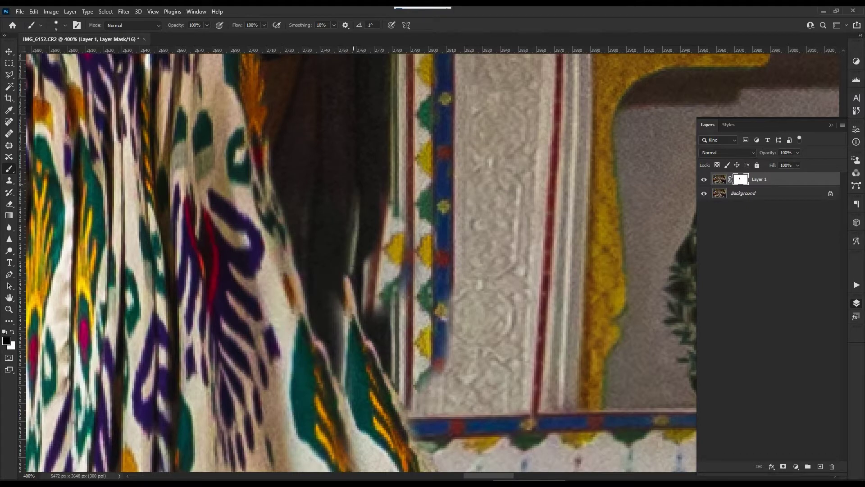
mouse_move(353, 194)
mouse_down()
mouse_move(370, 284)
mouse_move(388, 203)
mouse_move(399, 304)
mouse_up()
drag(346, 278, 339, 250)
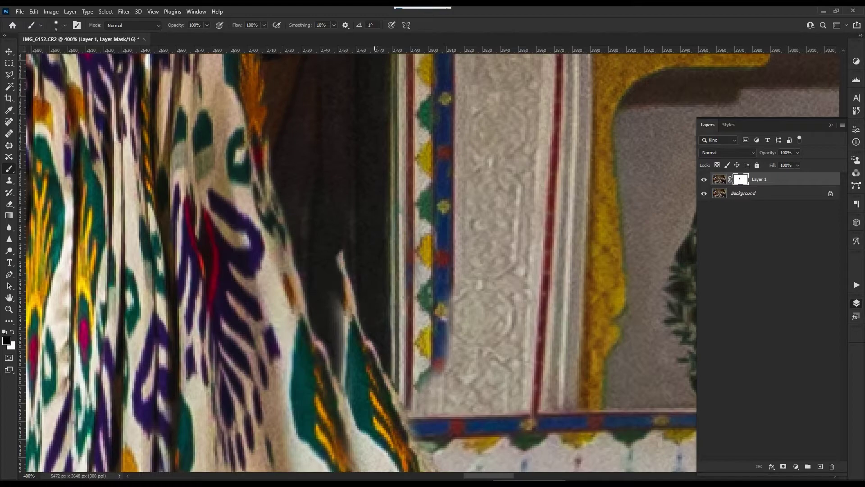
Refine the layer mask along the dress's right edge to restore the straight wall border and patterned panel beside it
key(ctrl+0)
key(ctrl+plus)
key(ctrl+plus)
key(ctrl+plus)
key(ctrl+plus)
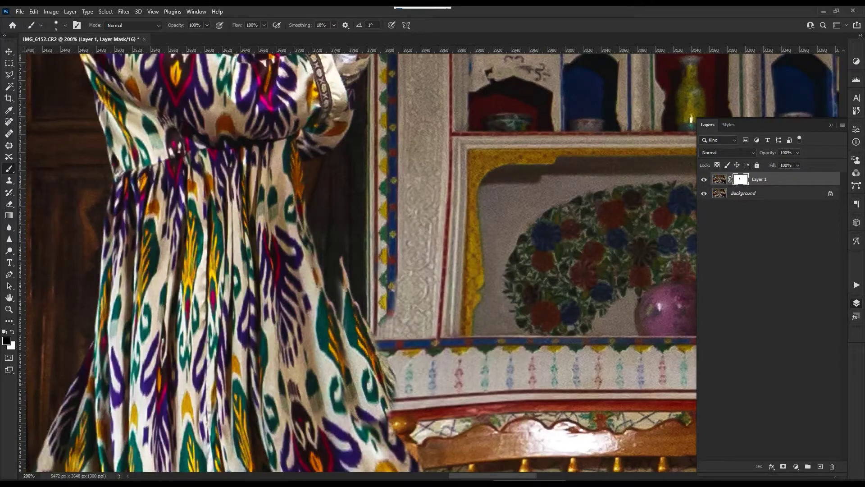
key(x)
mouse_move(392, 396)
mouse_down()
mouse_move(373, 337)
mouse_move(385, 402)
mouse_up()
key(x)
drag(377, 316, 388, 337)
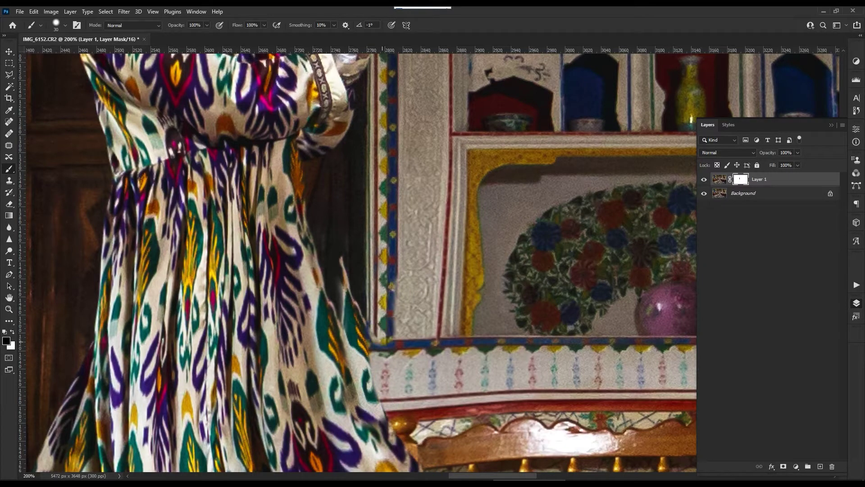
Touch up the layer mask around the fabric spike and dress edge at the lower corner of the doorway
key(ctrl+minus)
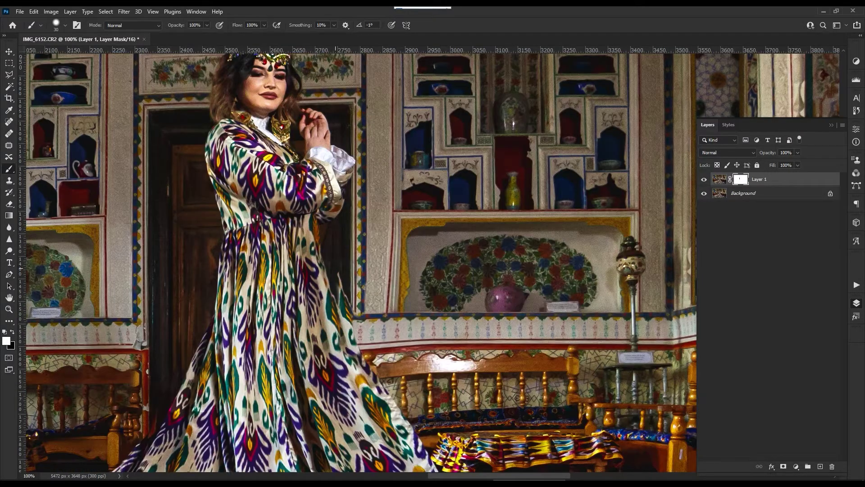
drag(337, 272, 345, 316)
scroll(354, 313, up, 3)
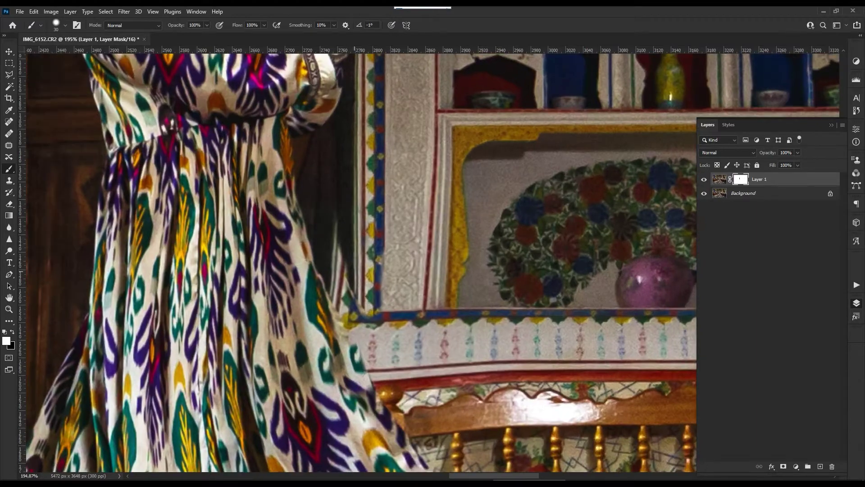
key(x)
drag(334, 333, 315, 286)
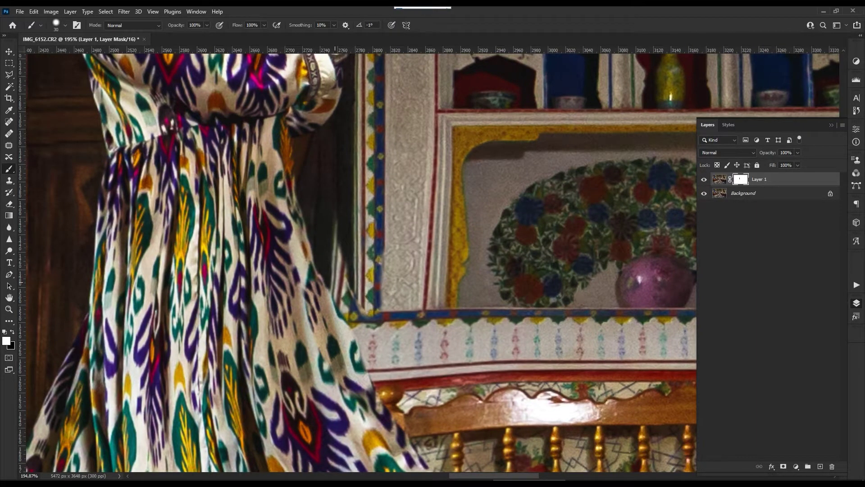
Merge the masked layer into the background and lasso the ghosted area between the dress and the right door frame
key(ctrl+e)
key(l)
click(355, 165)
click(358, 311)
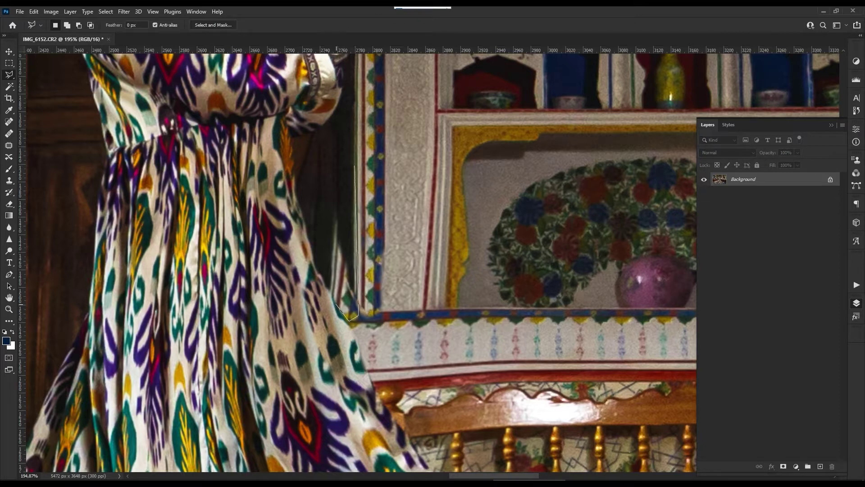
click(354, 165)
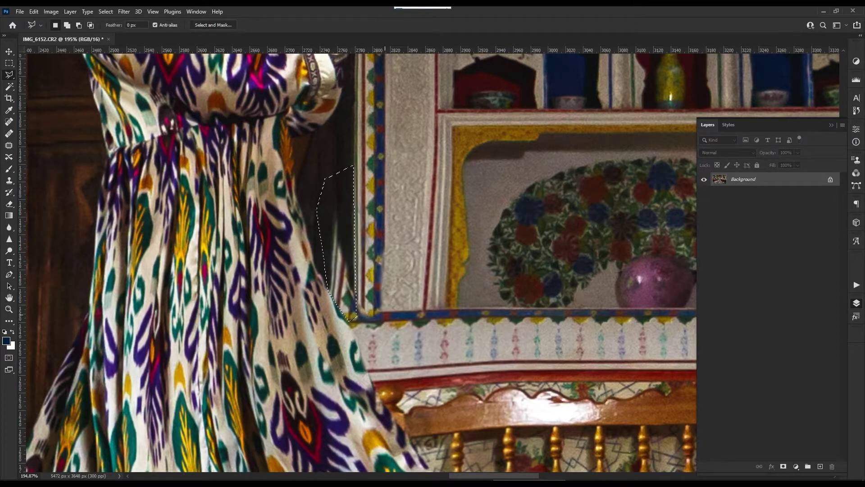
Clone dark doorway texture over the ghosted fabric inside the selection with the Clone Stamp, and deselect
key(s)
key(bracketleft)
key(bracketleft)
key(bracketleft)
key(bracketleft)
key(bracketleft)
key(bracketleft)
key(bracketleft)
key(bracketleft)
key(bracketleft)
key(bracketleft)
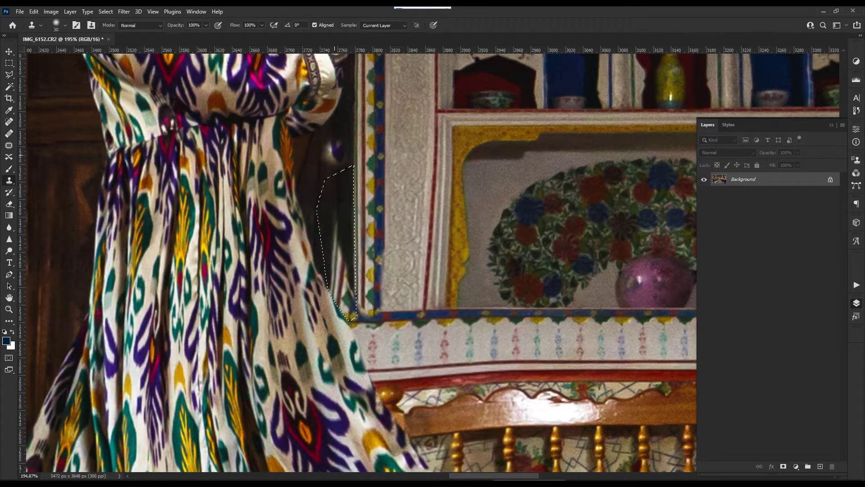
mouse_move(340, 244)
mouse_down()
mouse_move(345, 311)
mouse_move(336, 203)
mouse_move(352, 271)
mouse_move(347, 311)
mouse_up()
key(ctrl+d)
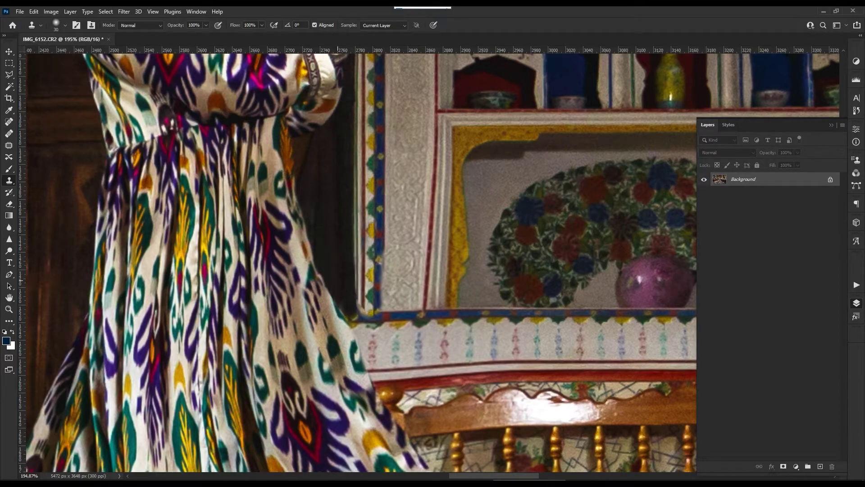
Clone out the remnants at the lower corner of the door frame with a smaller Clone Stamp brush
scroll(356, 311, up, 5)
key(bracketleft)
key(bracketleft)
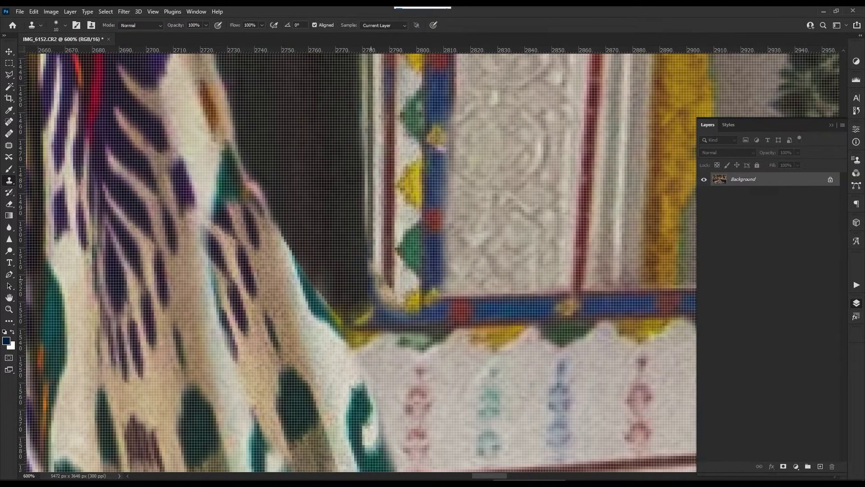
mouse_move(374, 270)
mouse_down()
mouse_move(378, 316)
mouse_move(355, 301)
mouse_up()
key(ctrl+0)
key(v)
key(ctrl+minus)
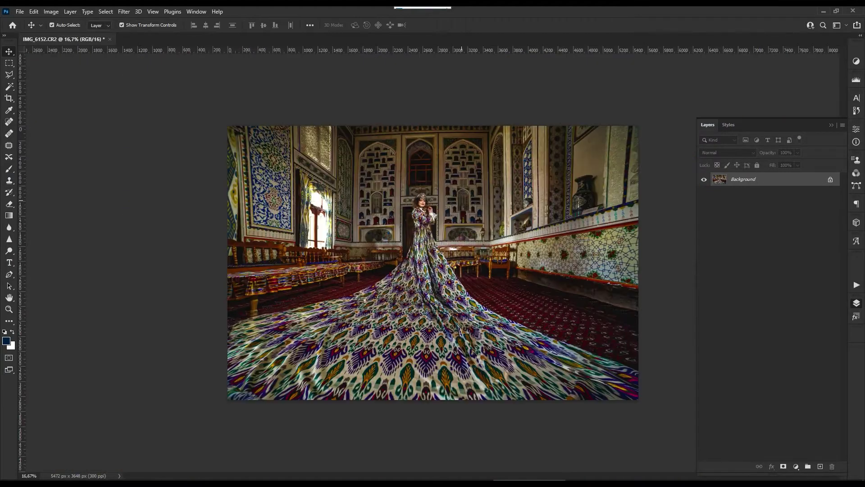
Duplicate the photo to a new layer and brighten it with Levels, using black input 4 and white input 245
key(ctrl+l)
key(Escape)
key(ctrl+j)
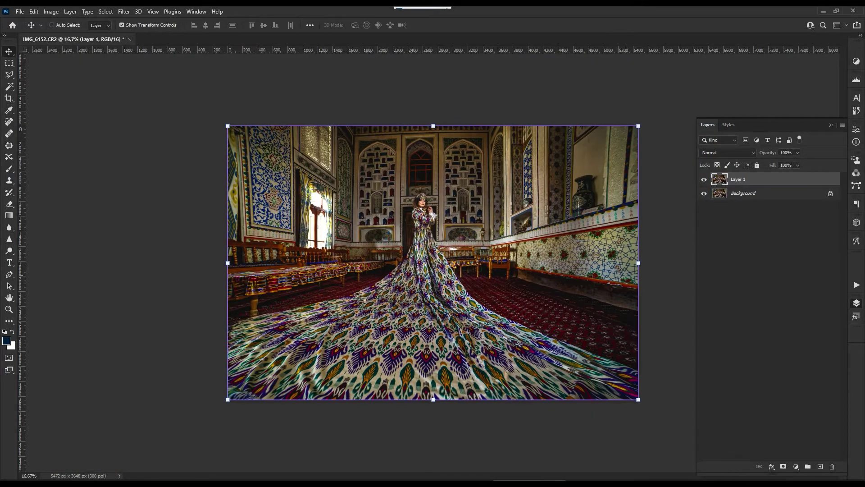
key(ctrl+l)
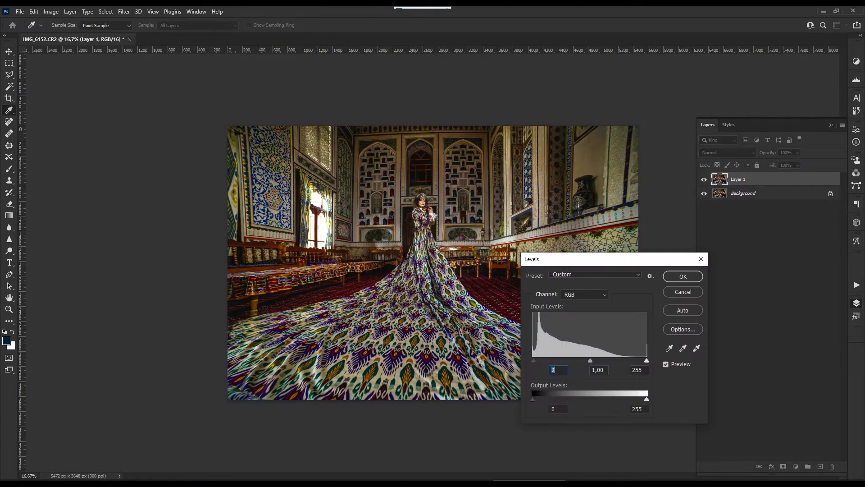
key(Up)
key(Up)
key(Up)
drag(588, 360, 534, 360)
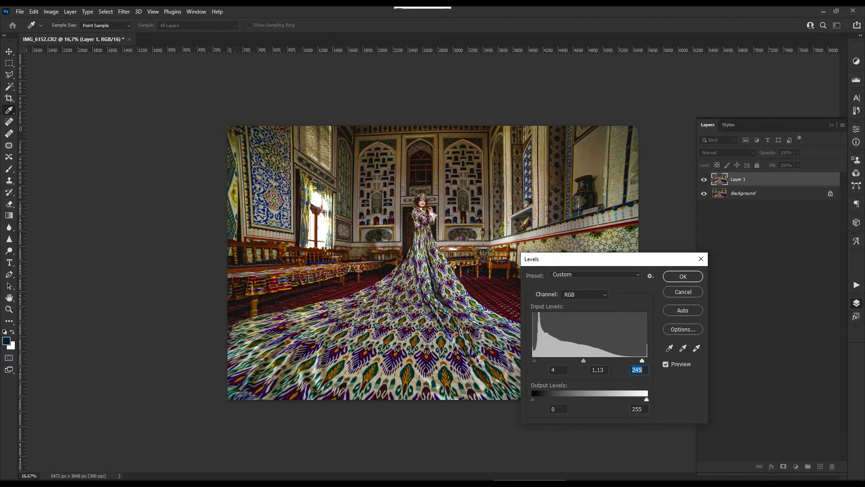
drag(583, 360, 588, 360)
key(Return)
Examine the brightened photo as a whole and close up on the woman
key(v)
key(ctrl+minus)
key(ctrl+plus)
key(ctrl+plus)
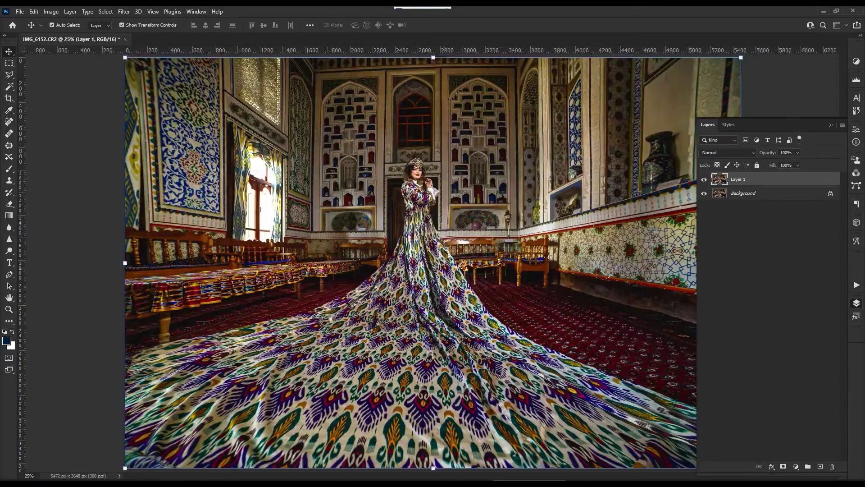
key(ctrl+minus)
key(ctrl+plus)
key(ctrl+plus)
key(ctrl+plus)
key(ctrl+plus)
key(ctrl+plus)
key(ctrl+plus)
key(ctrl+minus)
key(ctrl+minus)
key(ctrl+minus)
key(ctrl+minus)
key(ctrl+minus)
key(ctrl+minus)
key(ctrl+minus)
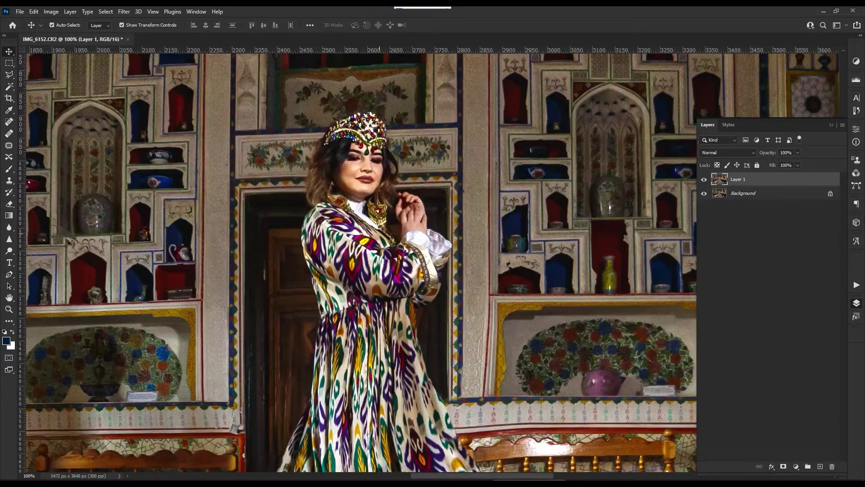
key(ctrl+plus)
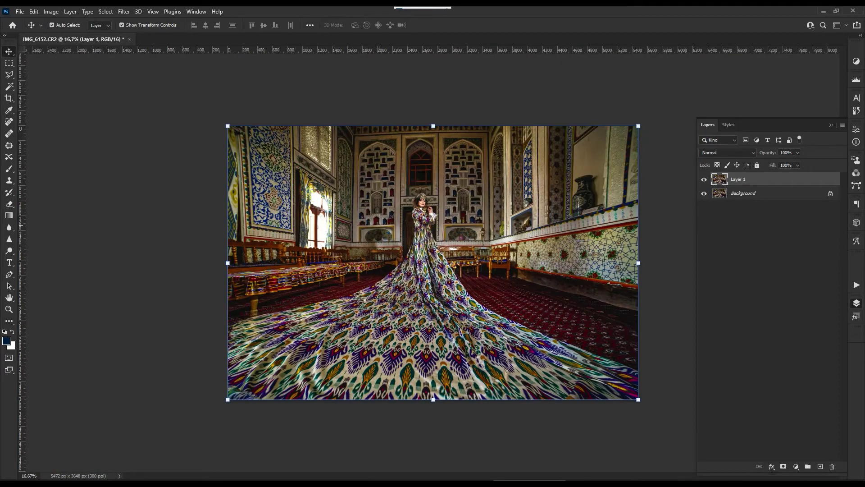
Delete the brightened duplicate layer
key(Delete)
key(ctrl+minus)
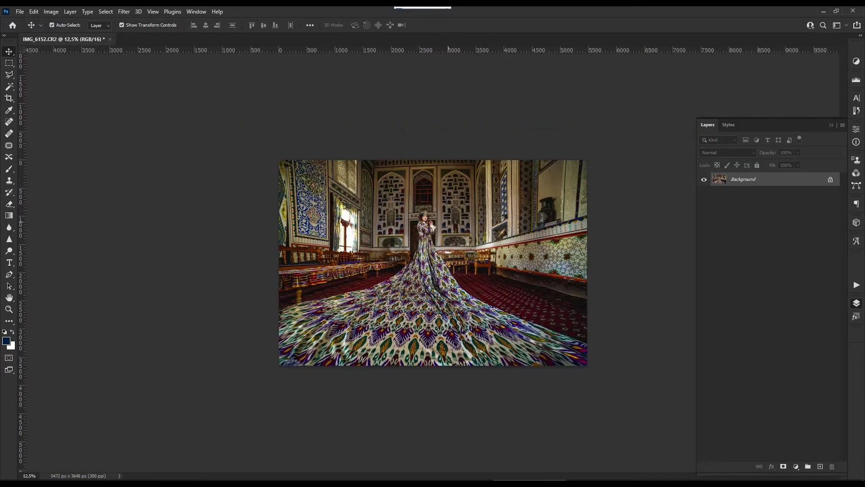
key(ctrl+plus)
Add a Levels adjustment layer above the background and limit it to the upper part of the photo with a mask gradient
click(795, 466)
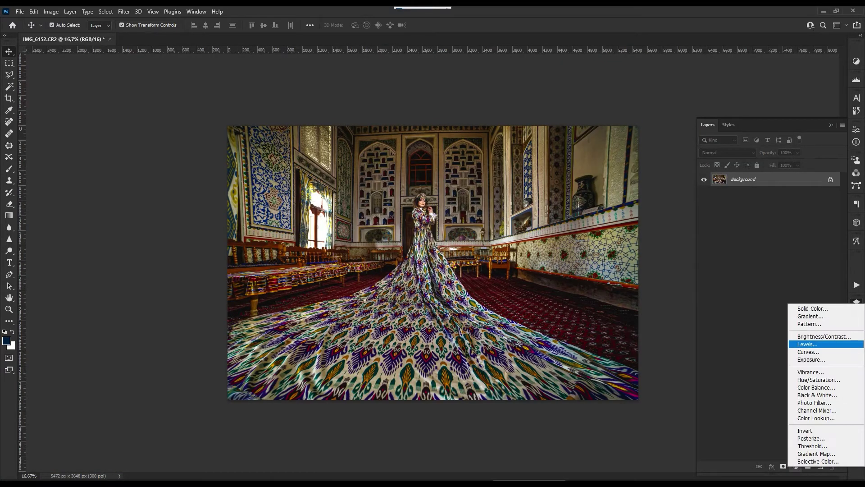
click(806, 347)
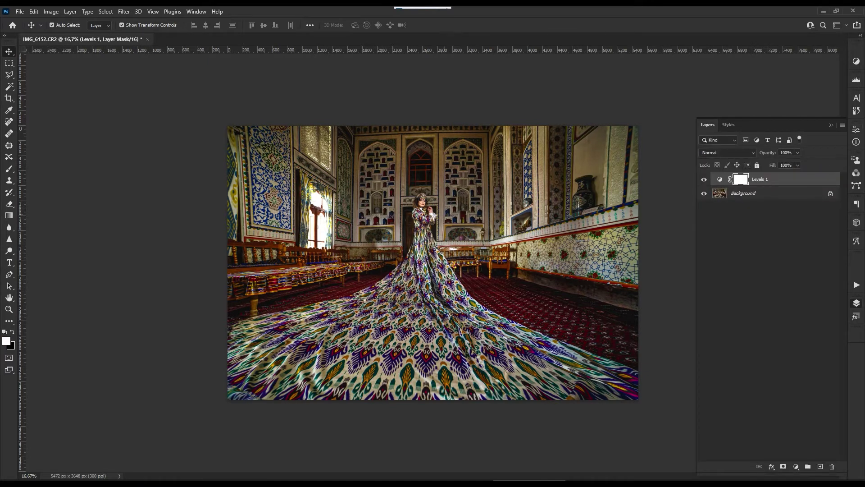
key(g)
key(ctrl+i)
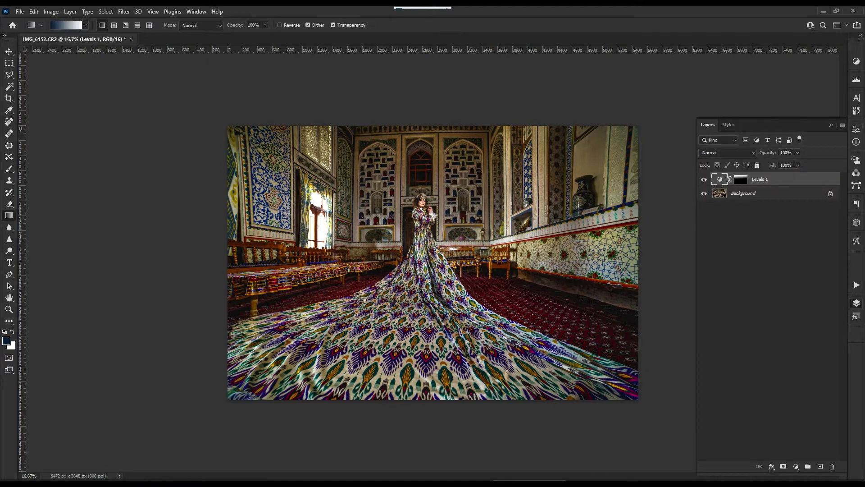
Set the Levels adjustment's inputs to black 16, midtones 1.52 and white 187
double_click(720, 179)
drag(769, 220, 759, 220)
drag(826, 221, 805, 220)
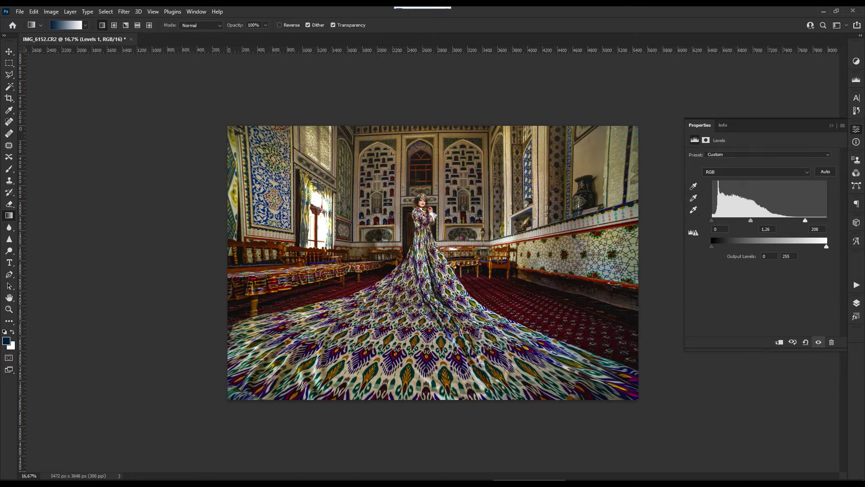
drag(712, 220, 745, 220)
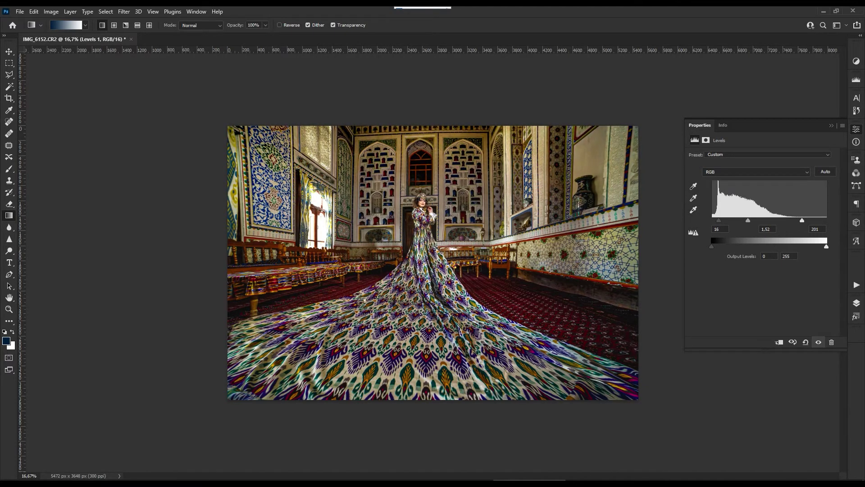
click(831, 126)
Redraw the gradient on the Levels mask from the photo's top edge to about its middle, and compare with the adjustment hidden
click(857, 303)
click(741, 179)
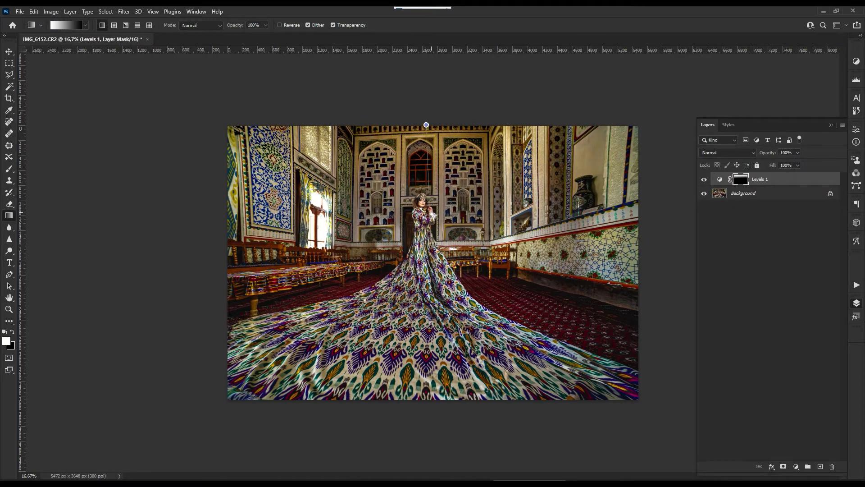
drag(426, 125, 427, 247)
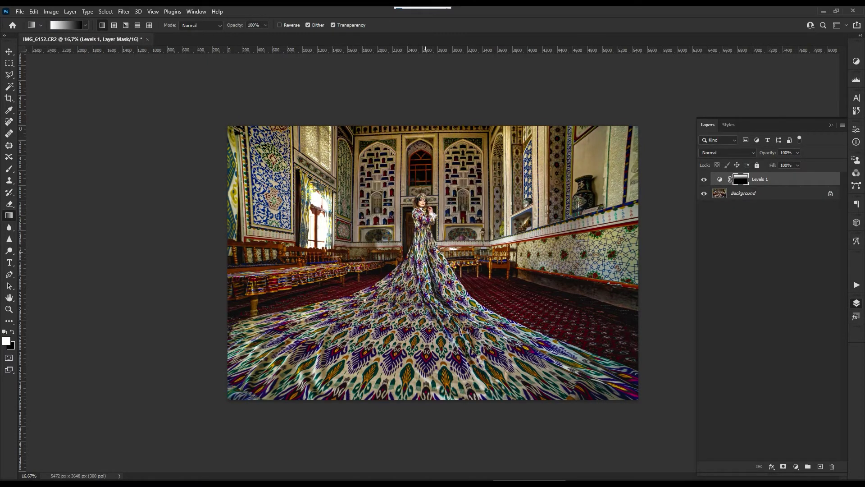
scroll(426, 252, down, 2)
scroll(426, 252, up, 2)
click(704, 179)
click(704, 179)
Set the Levels adjustment's inputs to black 16, midtones 1.00 and white 181, and its output black to 19
double_click(720, 179)
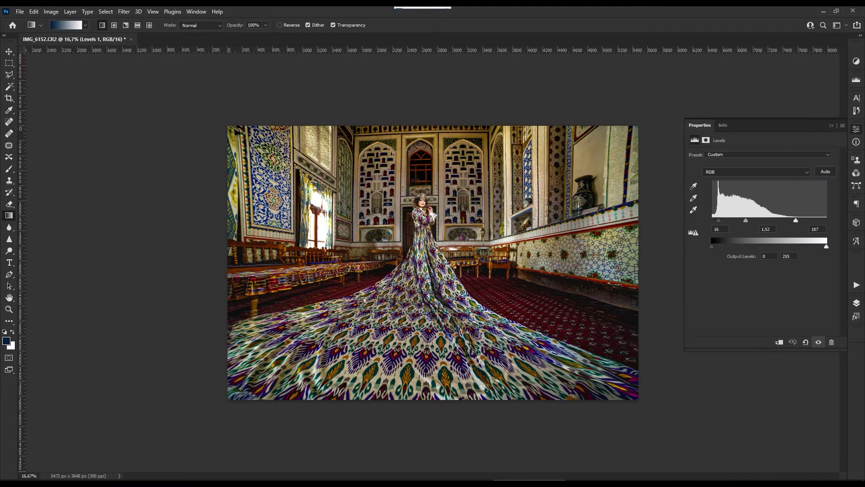
drag(719, 221, 714, 221)
drag(796, 220, 805, 220)
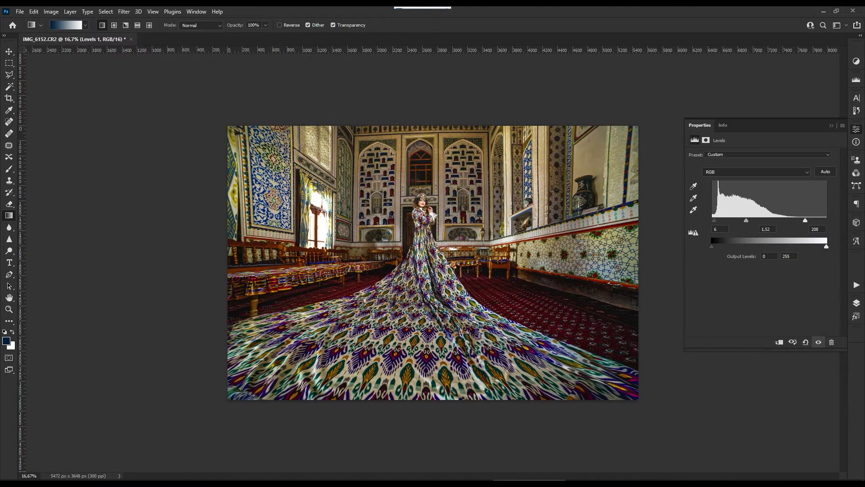
drag(744, 220, 751, 221)
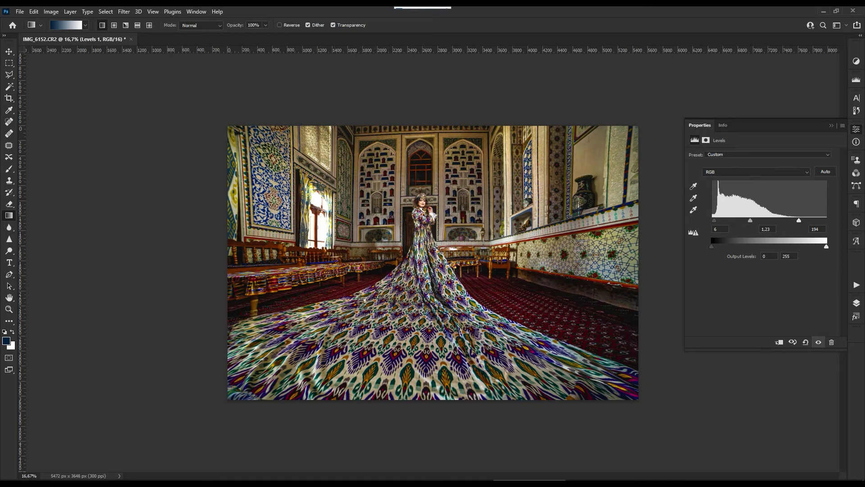
drag(714, 220, 720, 246)
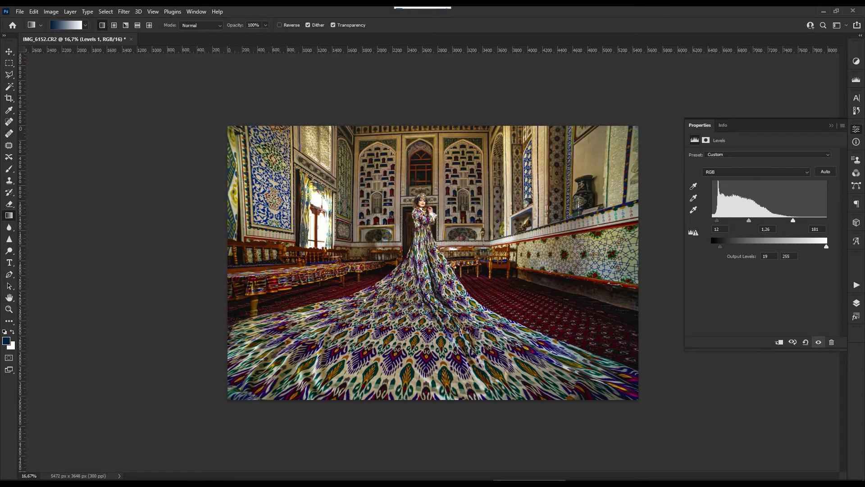
drag(750, 220, 755, 220)
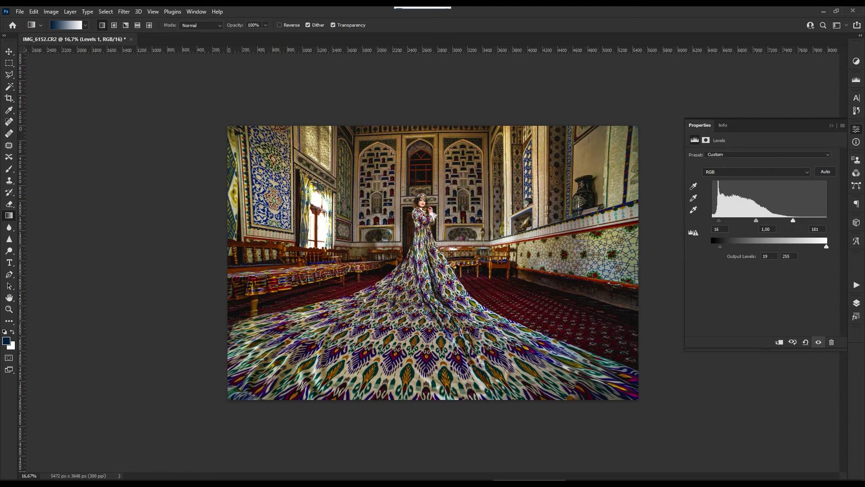
click(831, 126)
scroll(449, 219, up, 1)
scroll(449, 220, down, 2)
key(v)
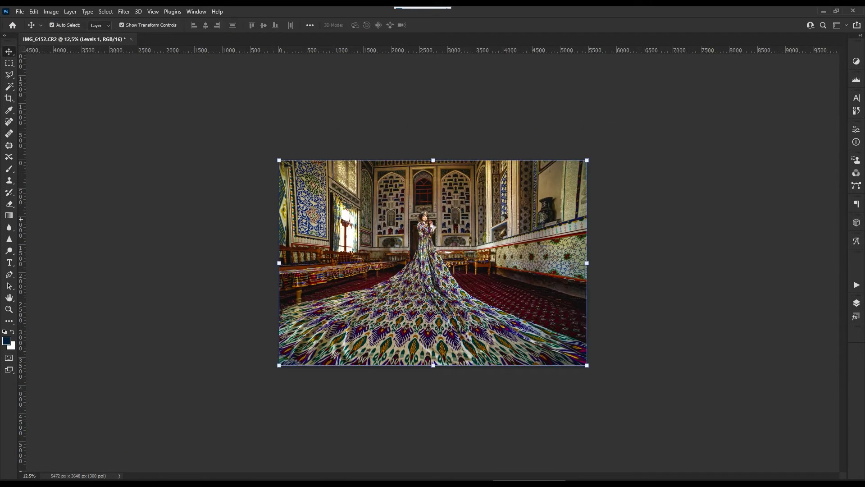
Merge the Levels adjustment into the background and apply Levels to the photo with black input 2
key(ctrl+e)
key(ctrl+l)
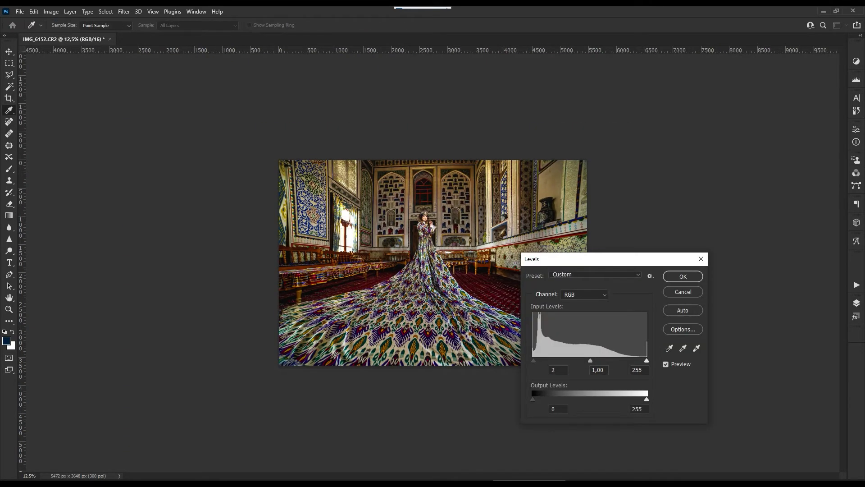
key(Return)
key(ctrl+plus)
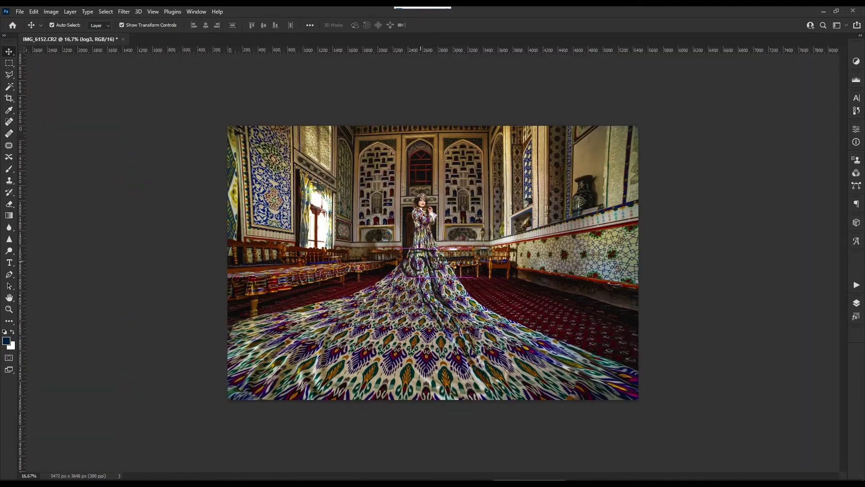
Move the photographer's logo onto the carpet right of the dress, scale it down, invert it to white, and merge it into the photo
drag(421, 262, 577, 320)
mouse_move(630, 305)
mouse_down()
mouse_move(609, 314)
mouse_move(619, 310)
mouse_up()
key(Return)
key(ctrl+i)
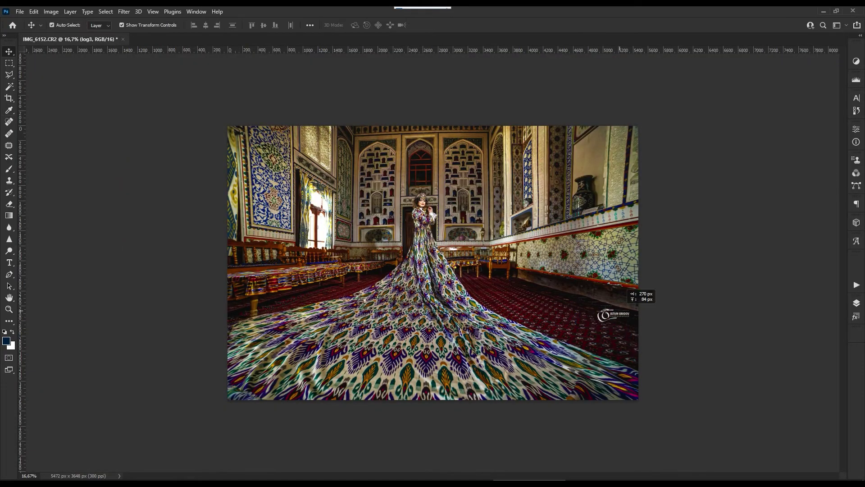
key(ctrl+e)
key(ctrl+plus)
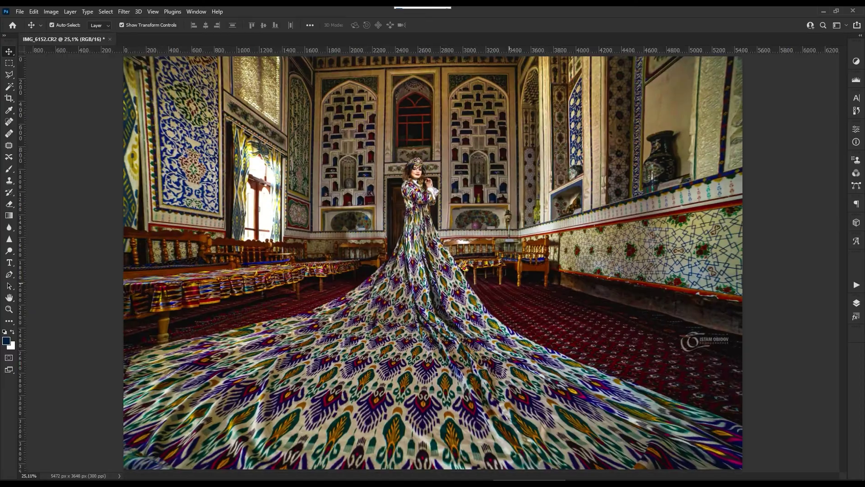